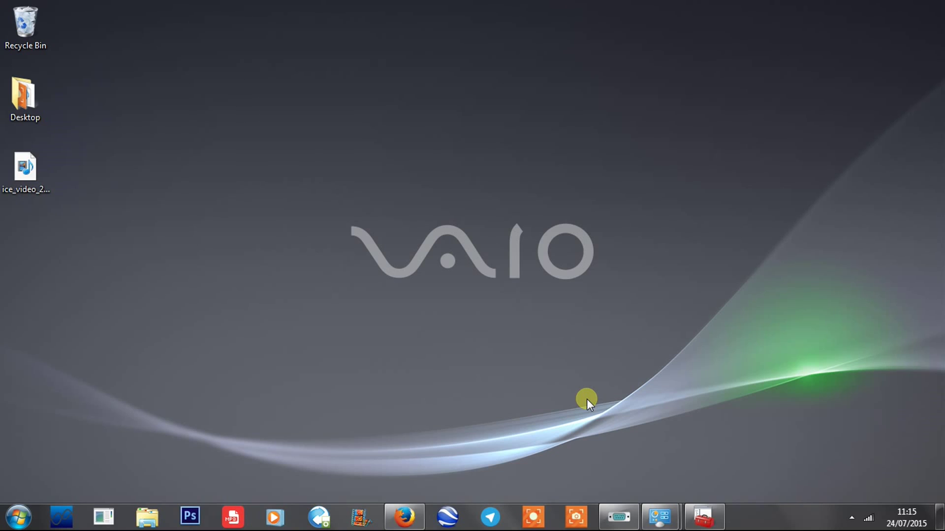
Switch to Firefox, search Google for "miklor usb driver" and open Miklor's Cables & Drivers page
click(413, 516)
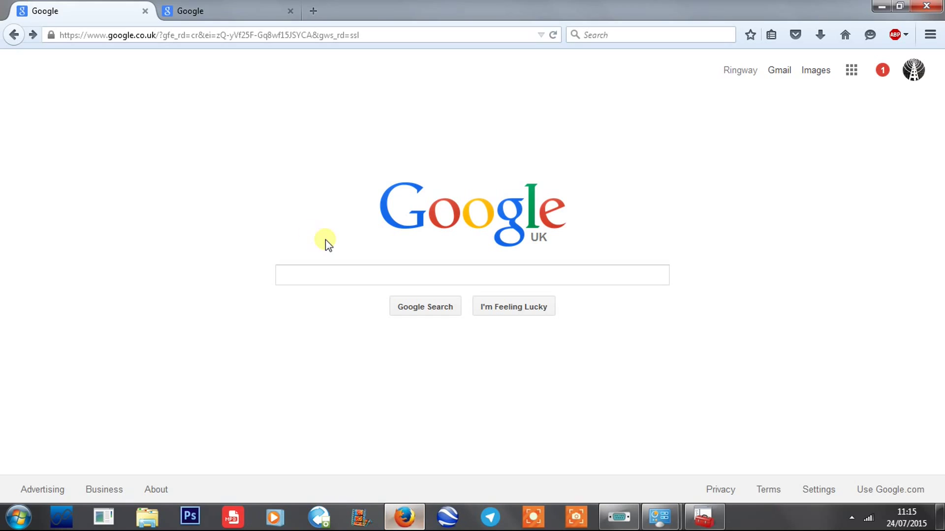
click(409, 279)
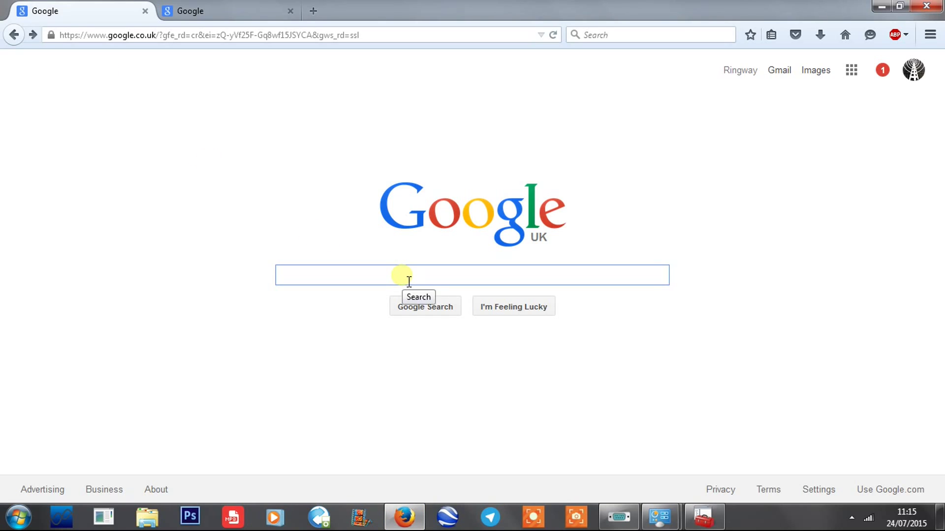
text(miklor)
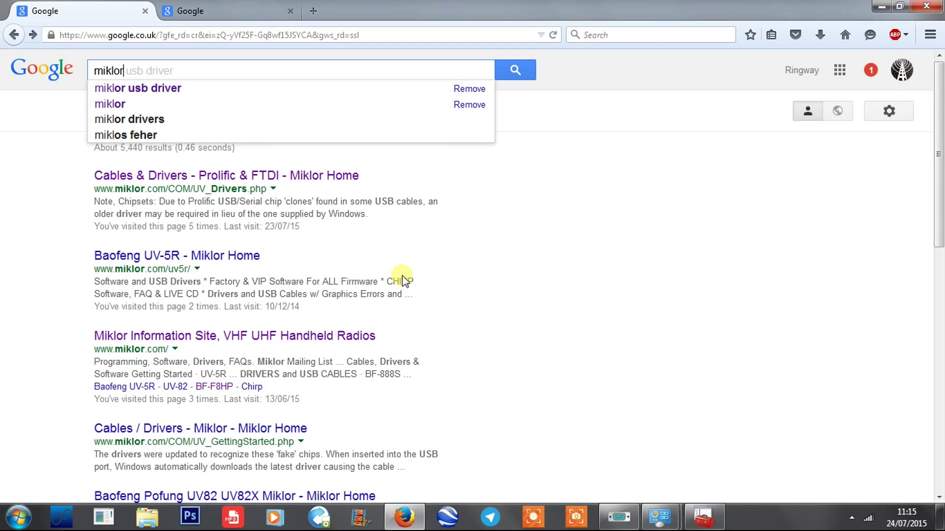
text( usb driver)
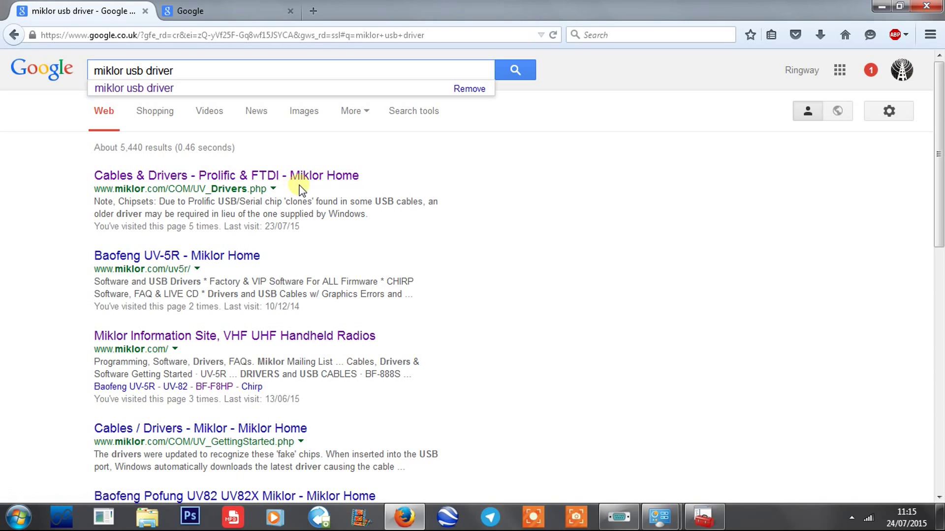
click(186, 177)
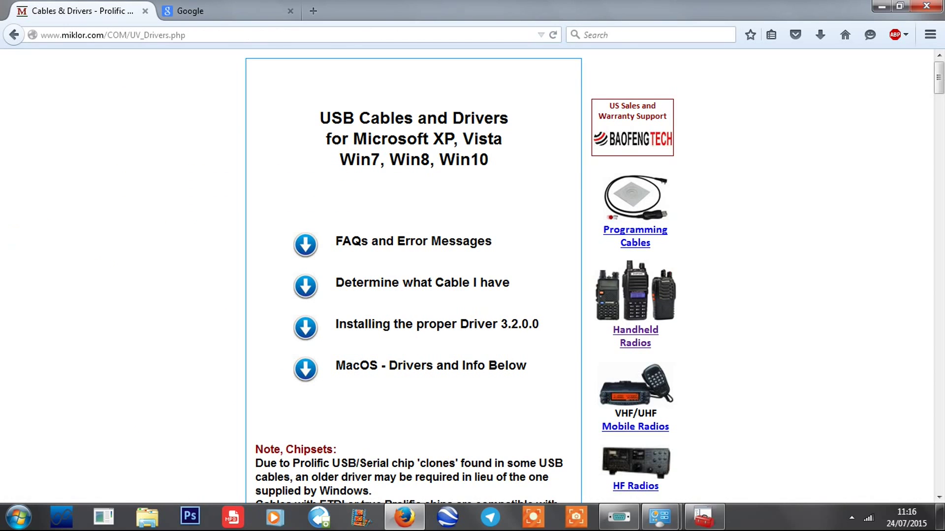
Read the driver notes, the cable chip identification guide and the instructions for installing the Prolific PL-2303 driver 3.2.0.0
scroll(84, 288, down, 10)
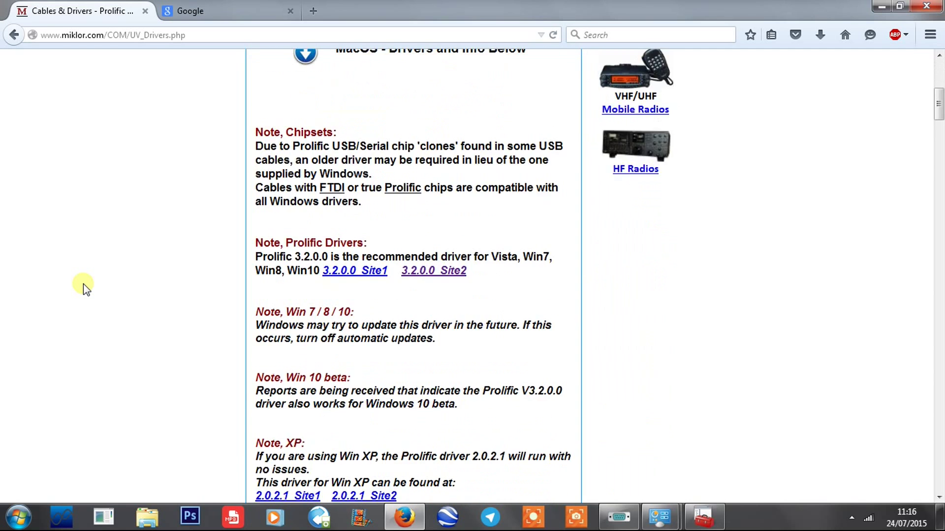
scroll(84, 288, up, 1)
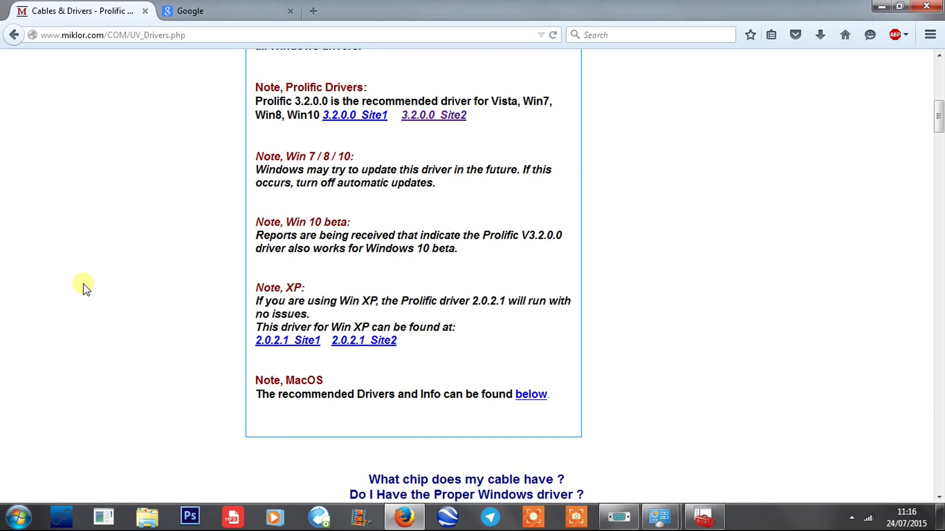
scroll(83, 288, down, 3)
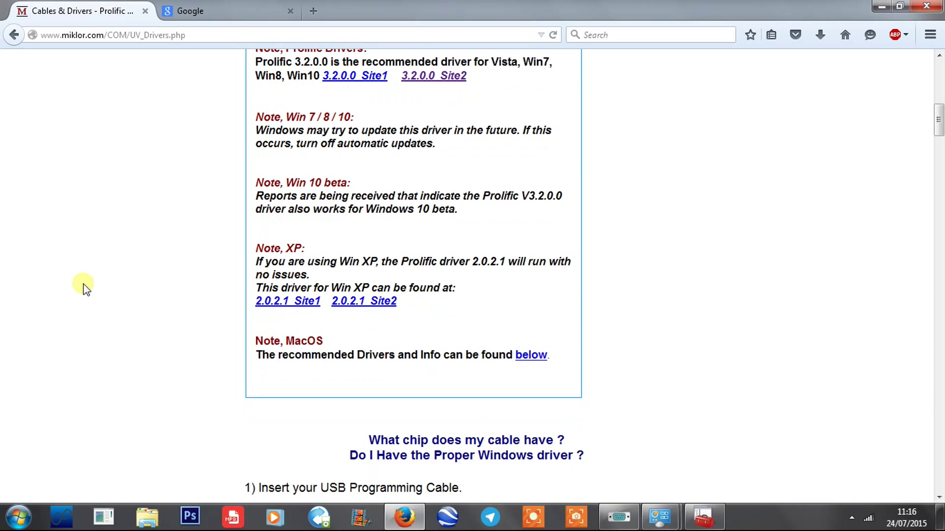
scroll(84, 288, down, 1)
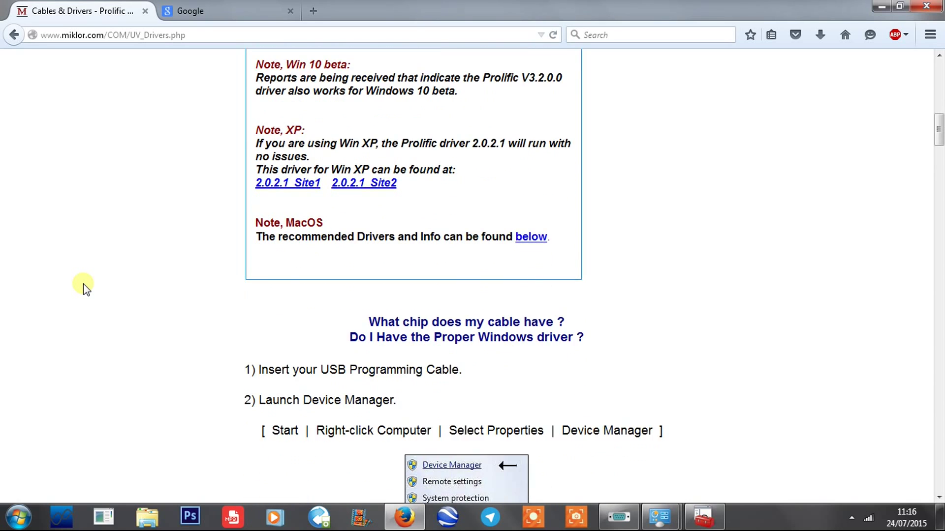
scroll(83, 288, down, 1)
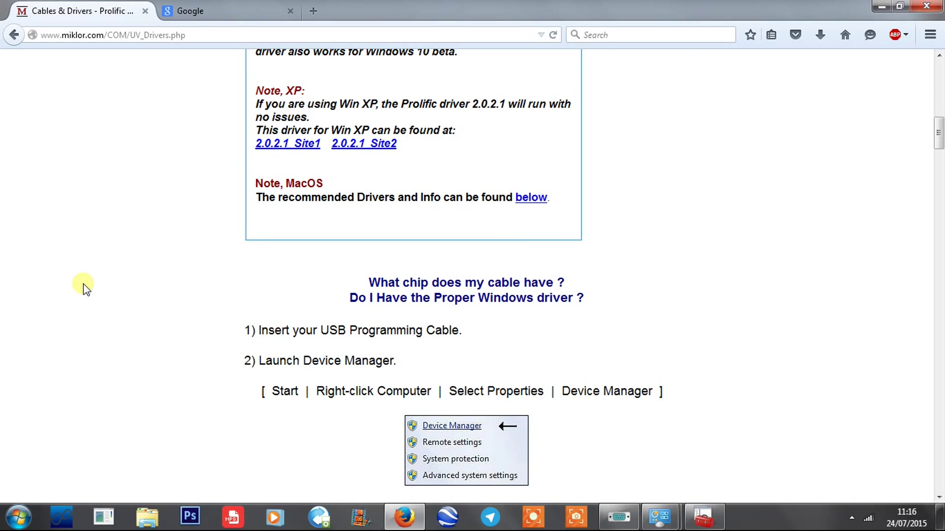
scroll(83, 288, down, 2)
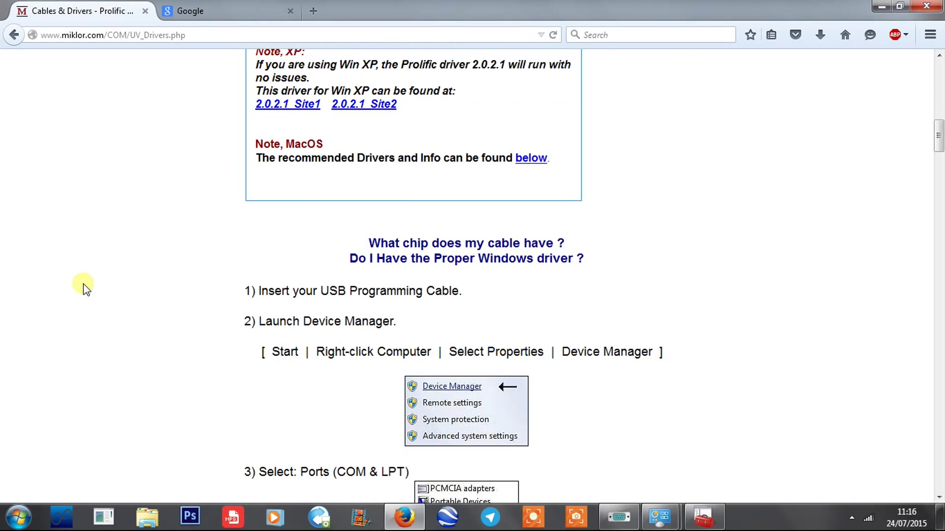
scroll(84, 288, down, 5)
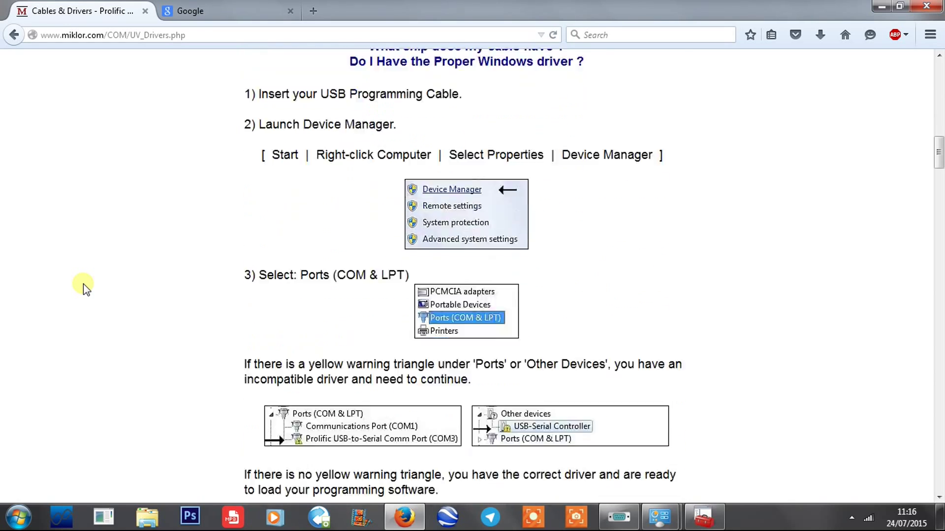
scroll(83, 287, down, 2)
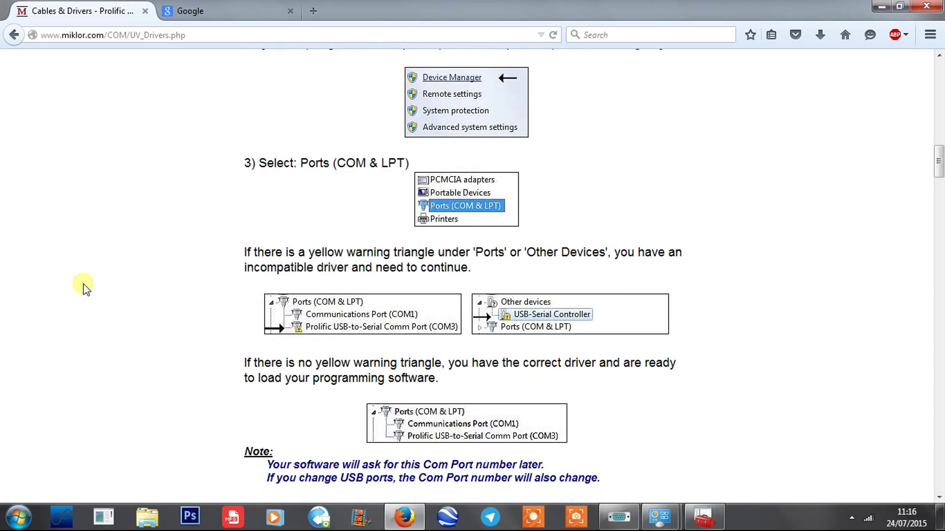
scroll(83, 287, down, 2)
scroll(84, 288, down, 6)
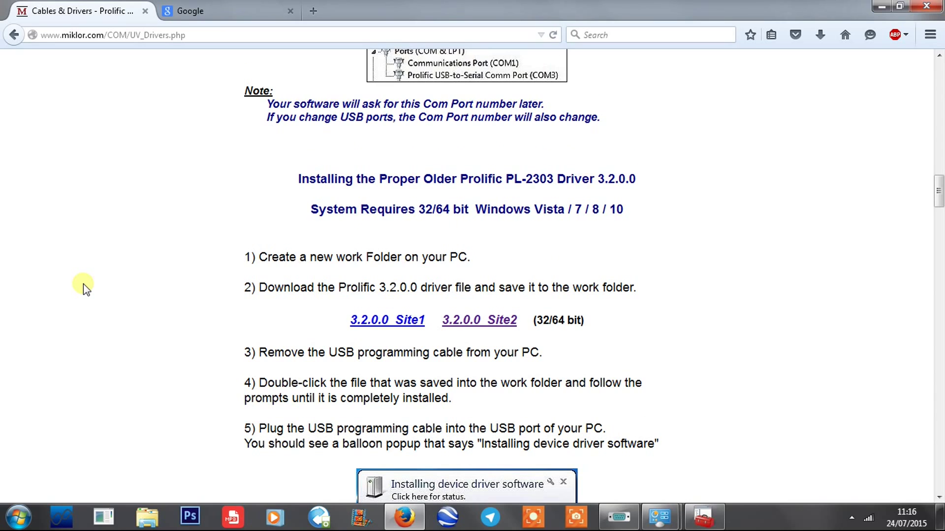
scroll(84, 288, down, 2)
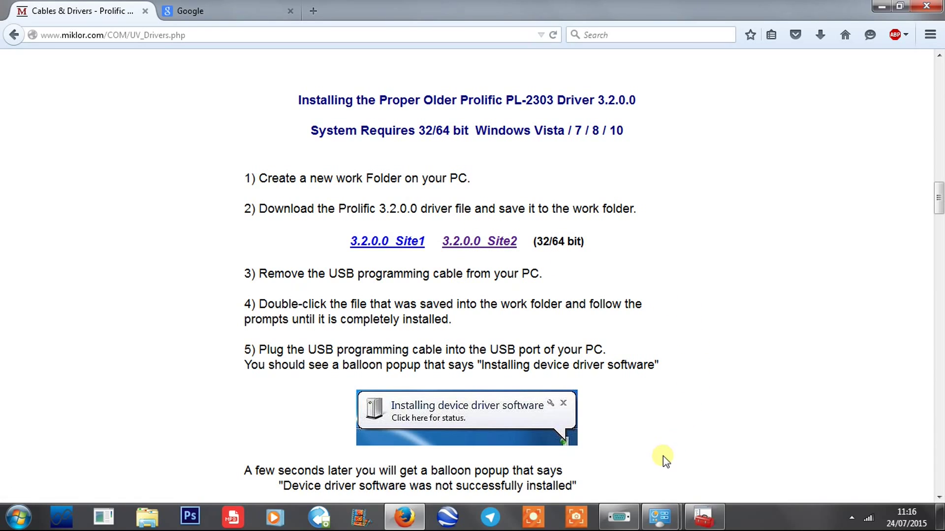
Check in the System information window whether Windows is a 32-bit or 64-bit operating system
click(666, 515)
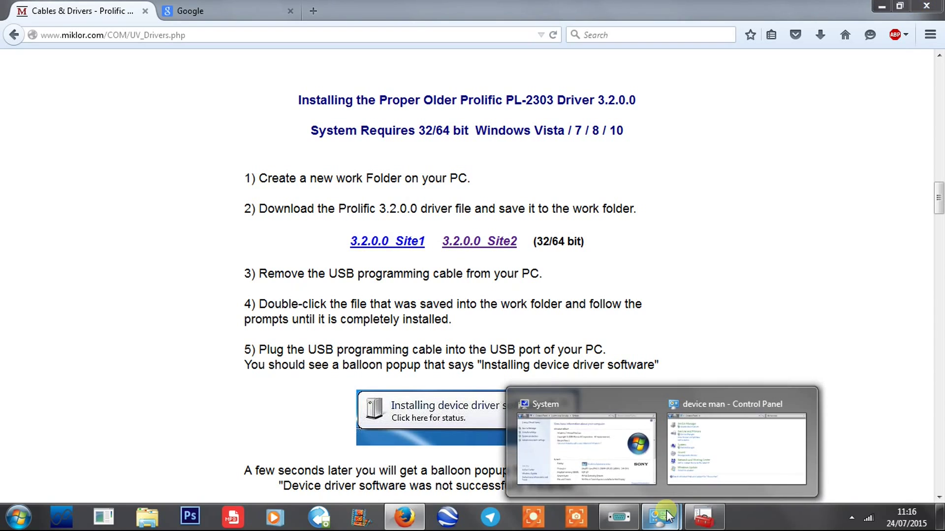
click(601, 462)
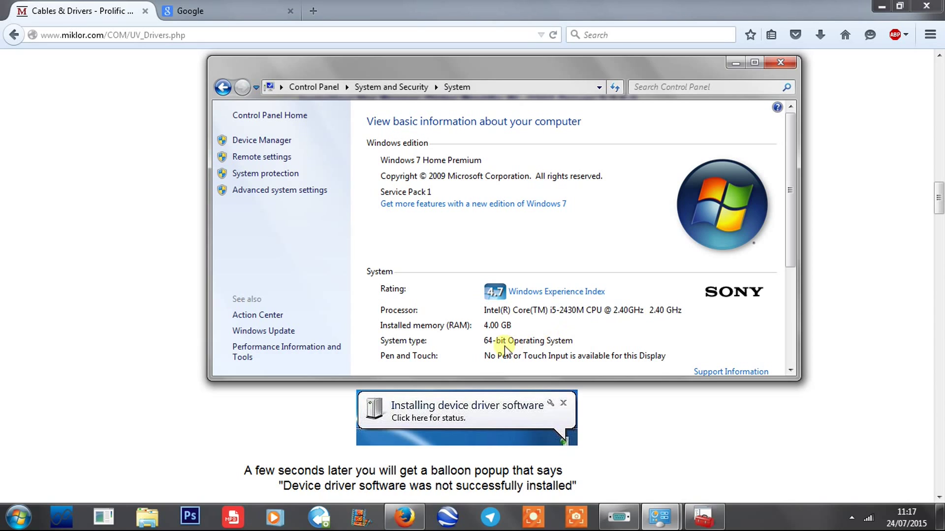
click(735, 62)
click(485, 242)
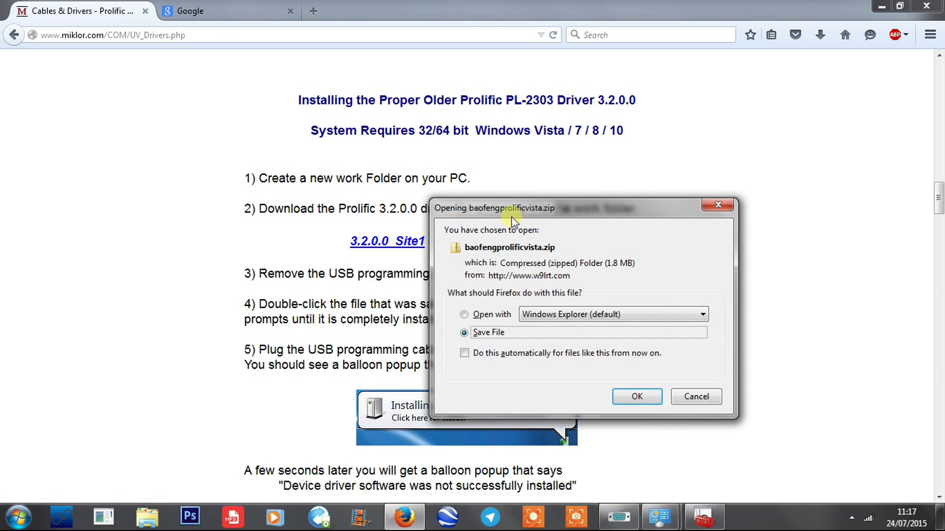
drag(507, 209, 394, 175)
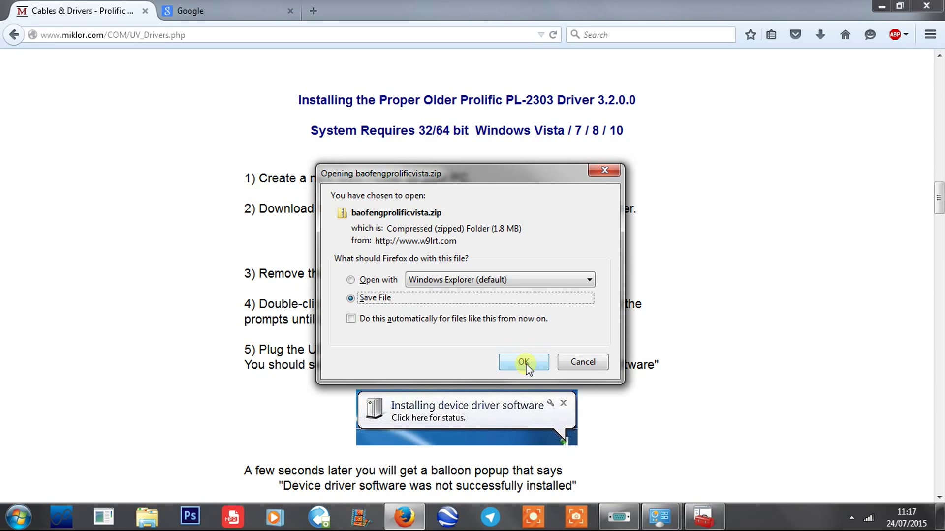
click(580, 363)
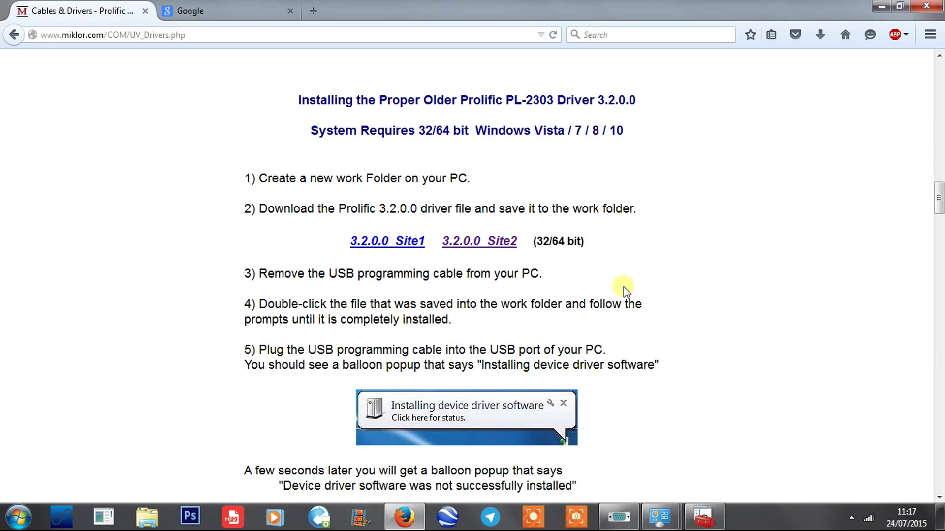
Close the driver page, search Google for "chirp software" and open the CHIRP site's Download page
click(146, 12)
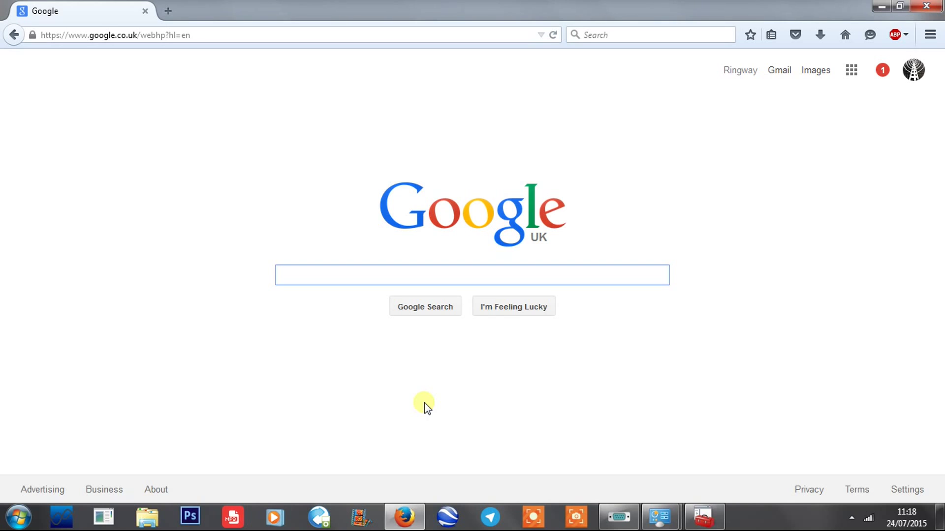
text(chirp )
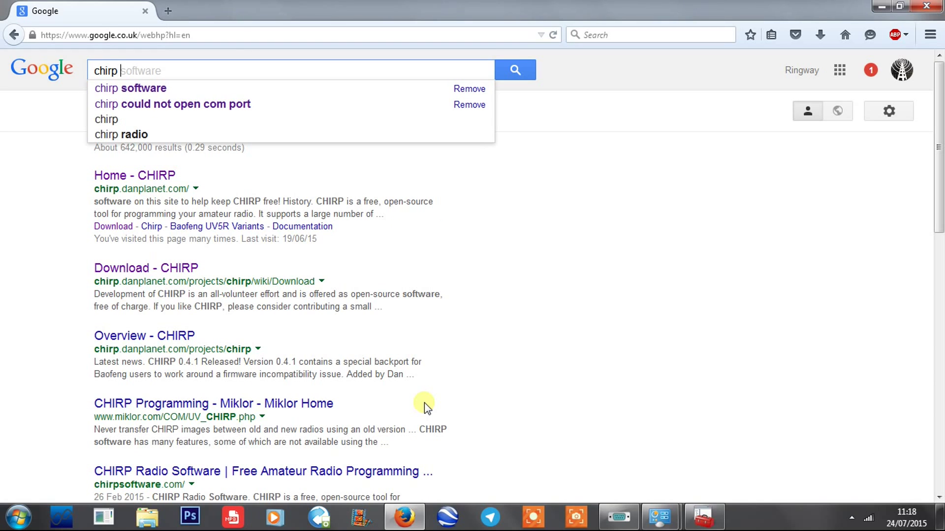
text(software)
key(Return)
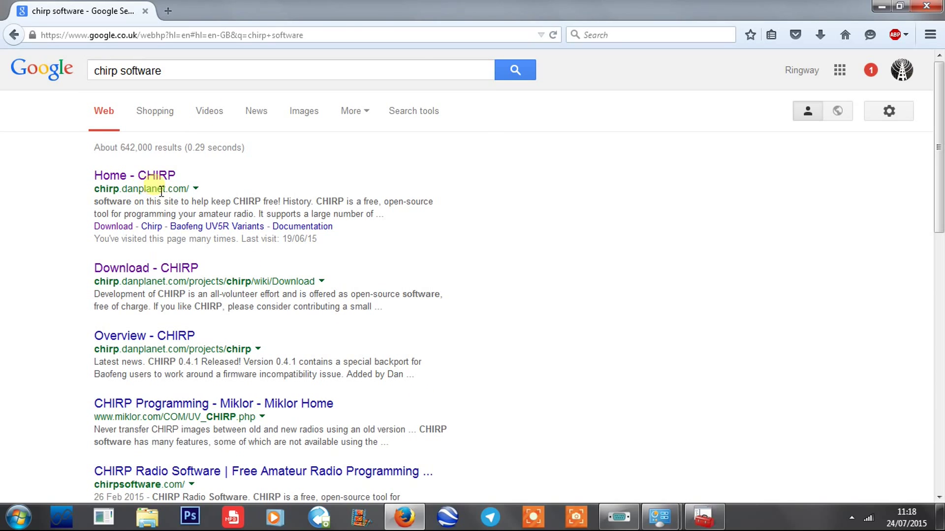
click(156, 175)
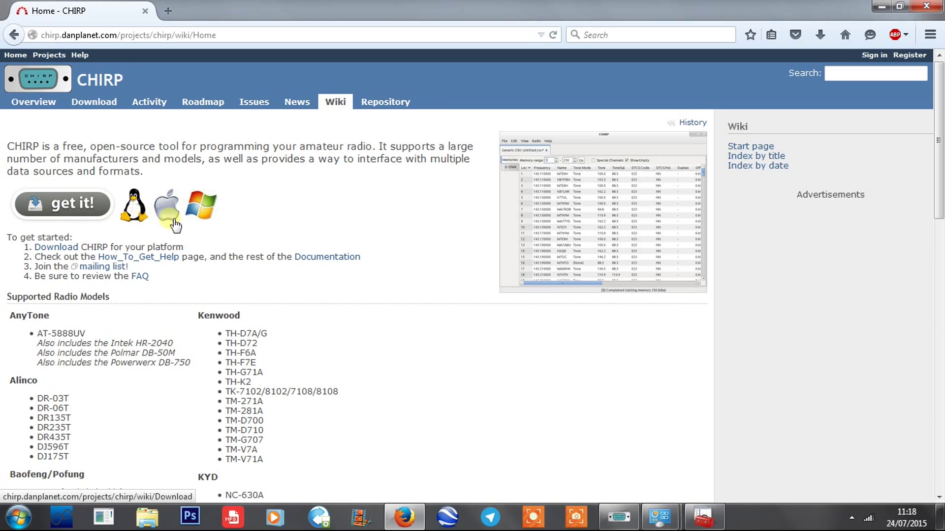
click(95, 101)
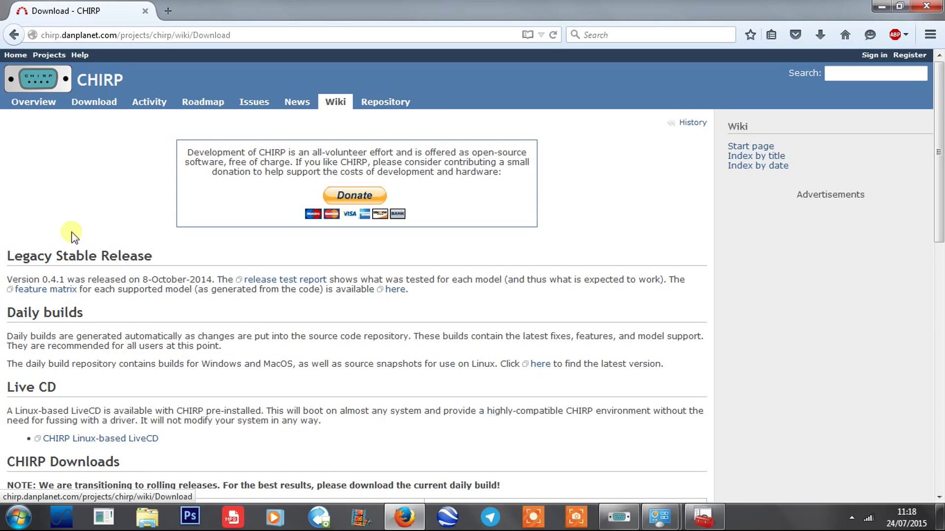
scroll(70, 232, down, 4)
scroll(77, 236, down, 5)
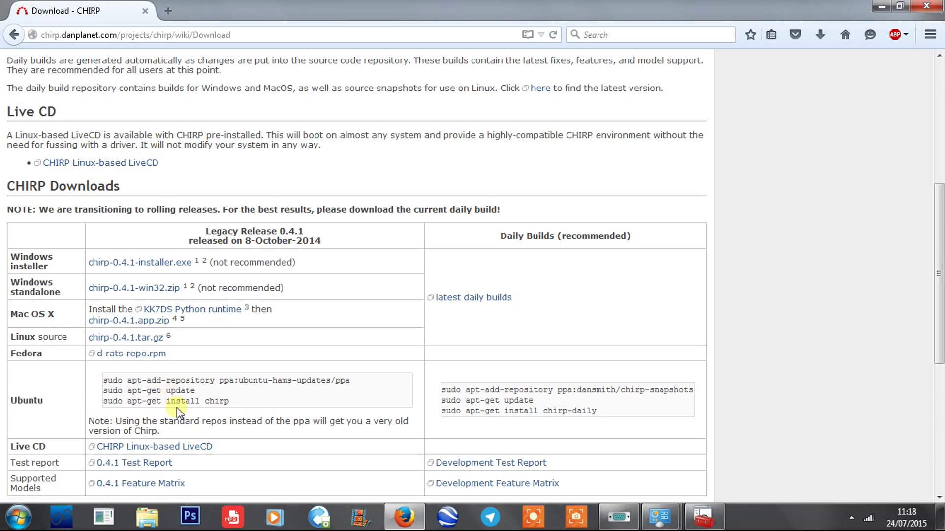
click(143, 264)
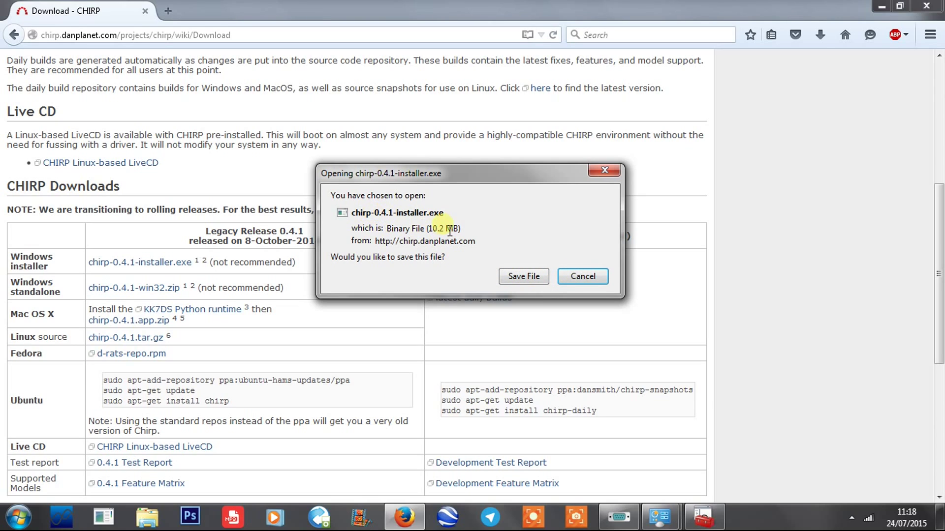
click(583, 277)
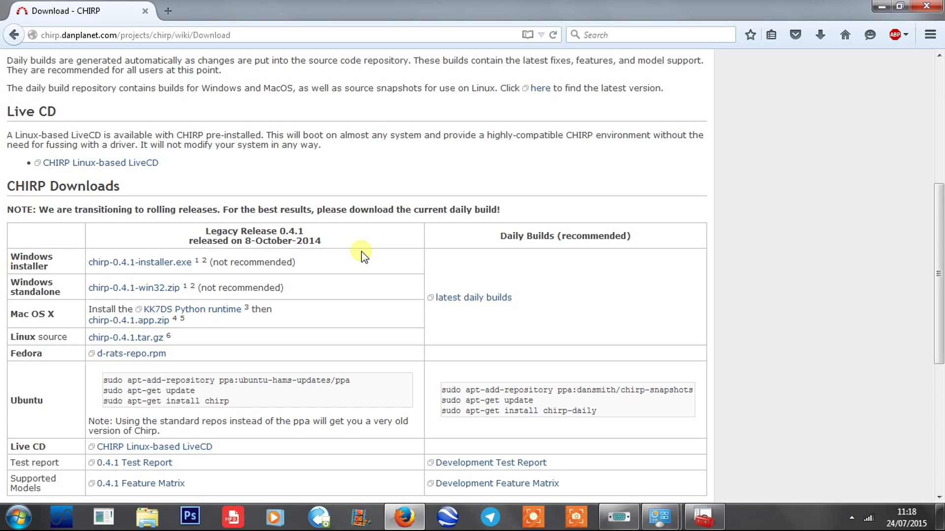
Review the download options and install notes on the CHIRP Download page, then open the latest daily builds listing
scroll(362, 253, up, 5)
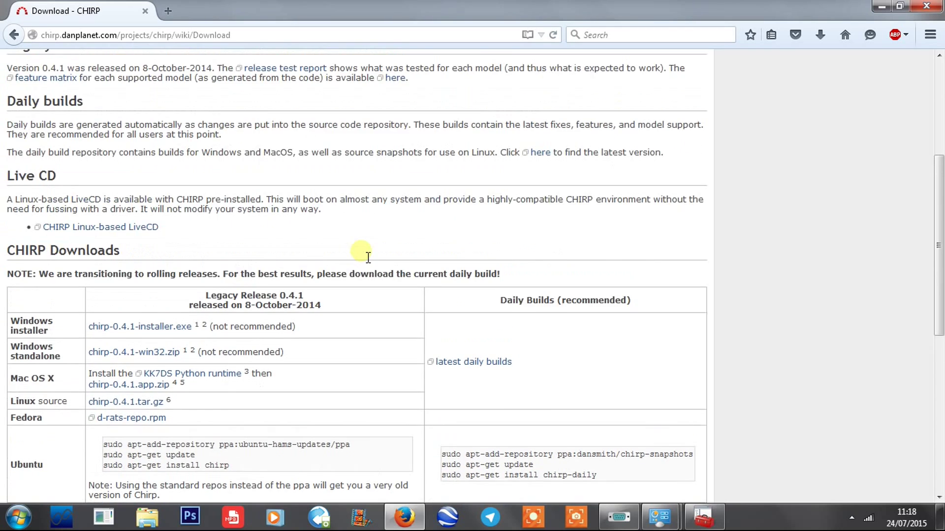
scroll(362, 253, down, 8)
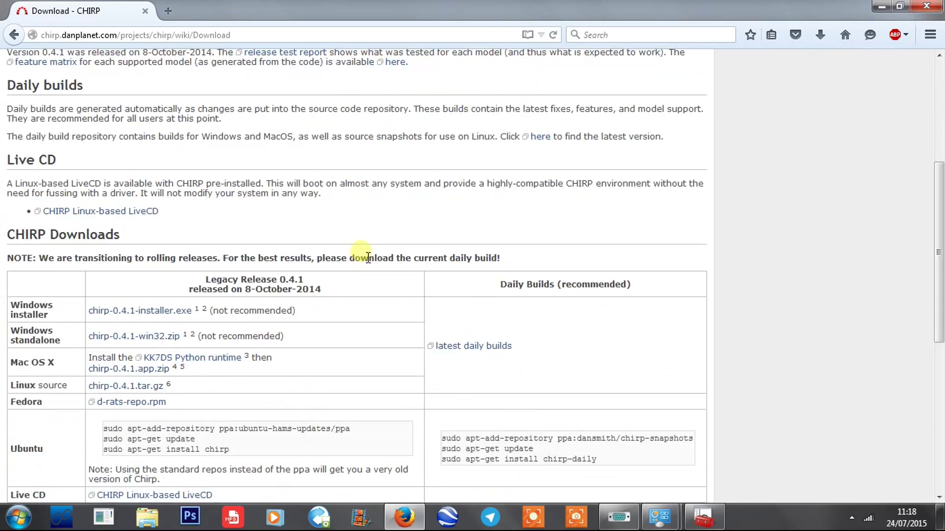
scroll(362, 254, down, 2)
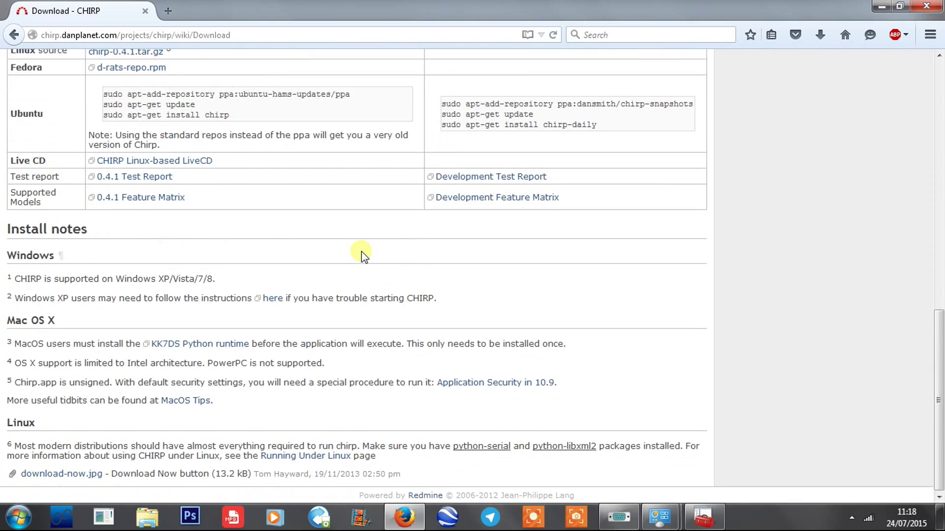
scroll(362, 254, up, 4)
scroll(362, 253, up, 3)
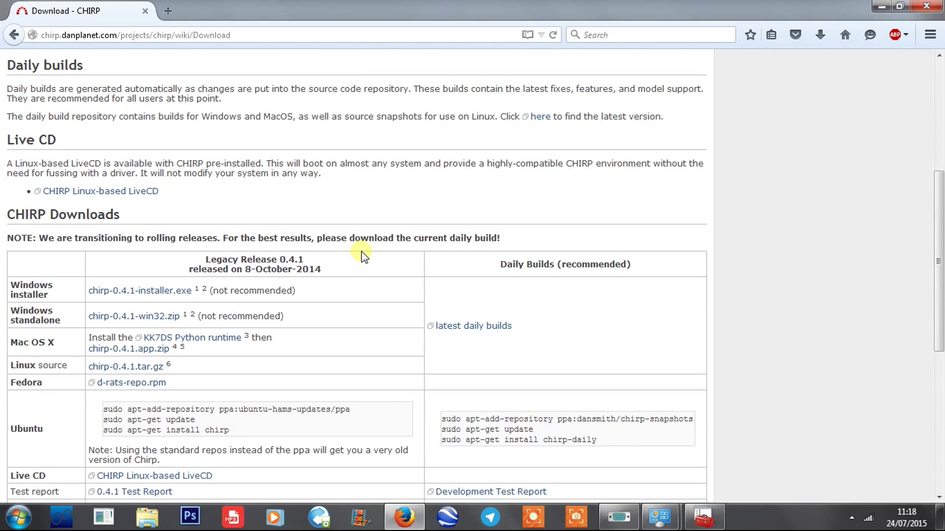
scroll(363, 253, up, 1)
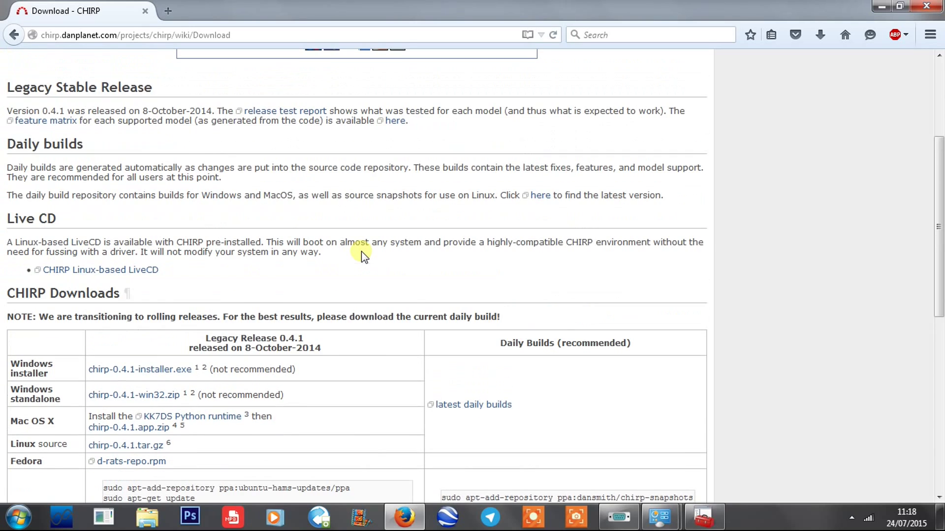
click(550, 197)
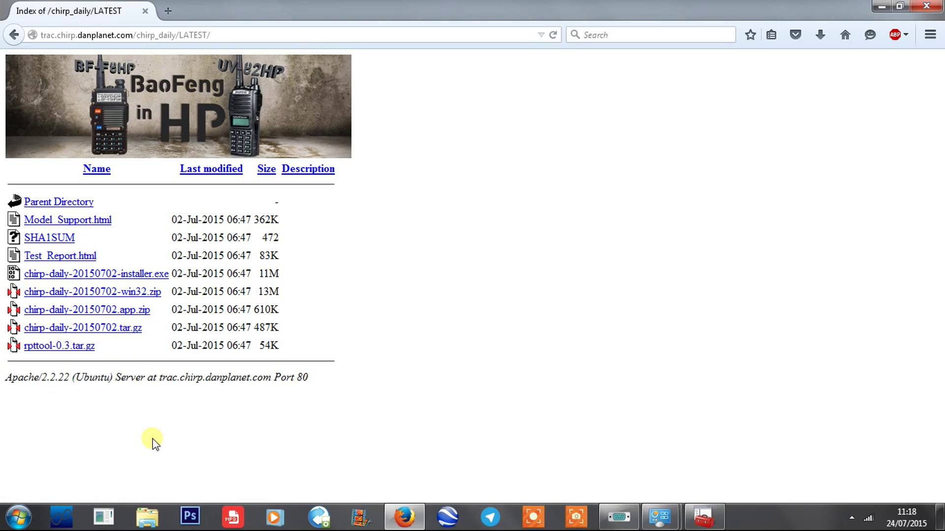
Locate the Windows installer chirp-daily-20150702-installer.exe in the daily builds listing and return to the Download page
click(120, 275)
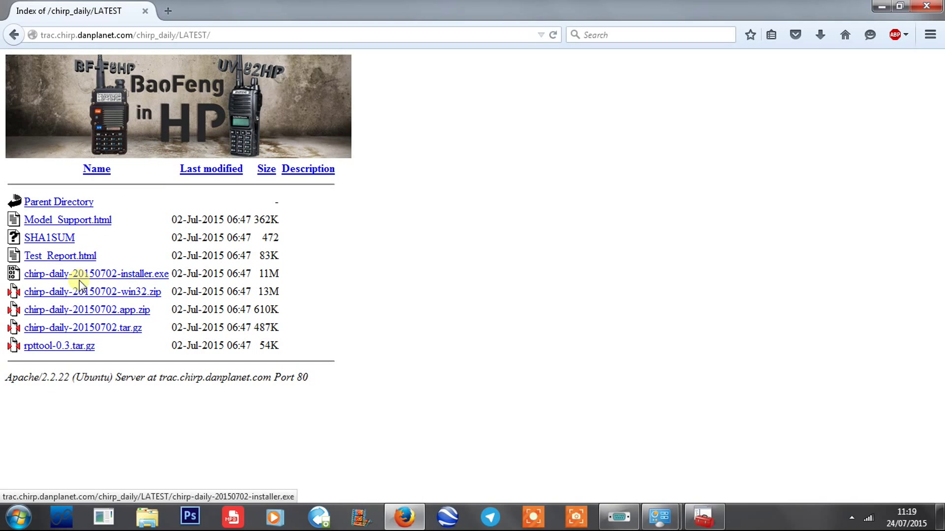
click(97, 276)
click(14, 34)
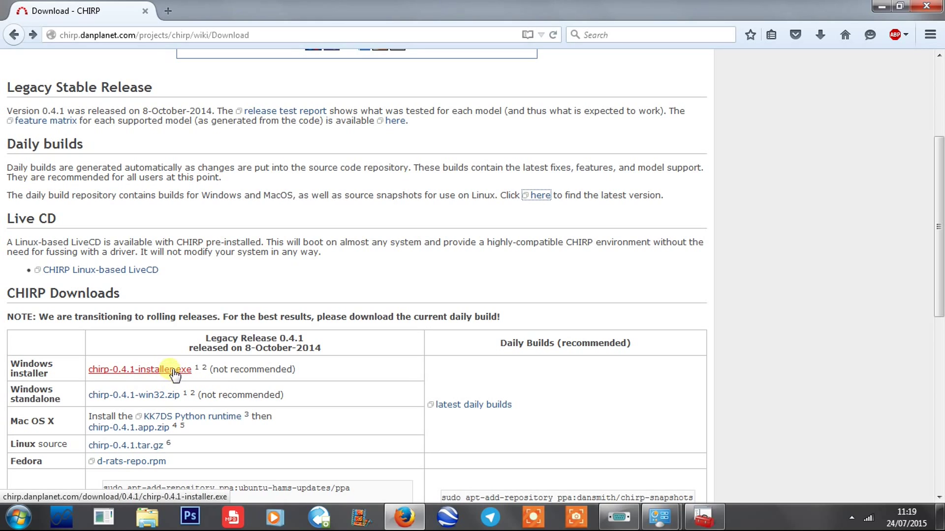
Minimize Firefox, switch to CHIRP, and start a download from the radio, checking which ports are offered
click(879, 7)
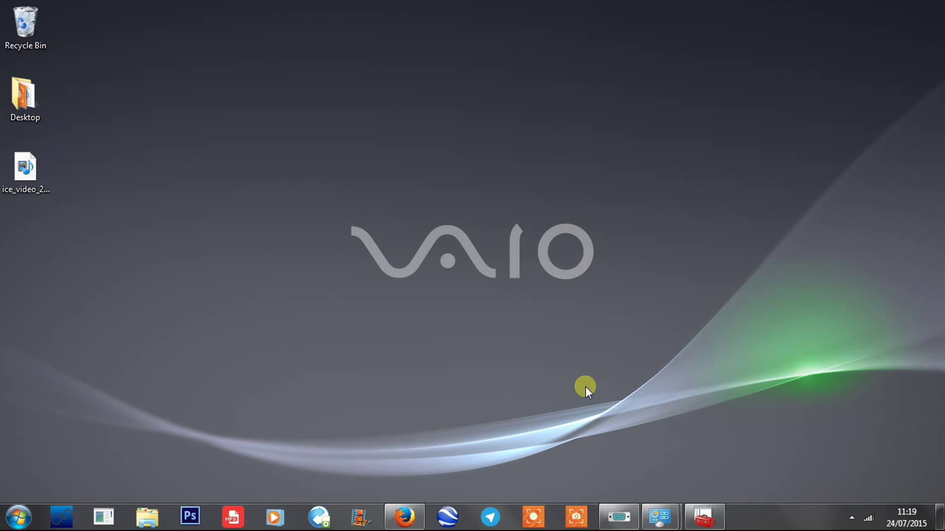
click(618, 517)
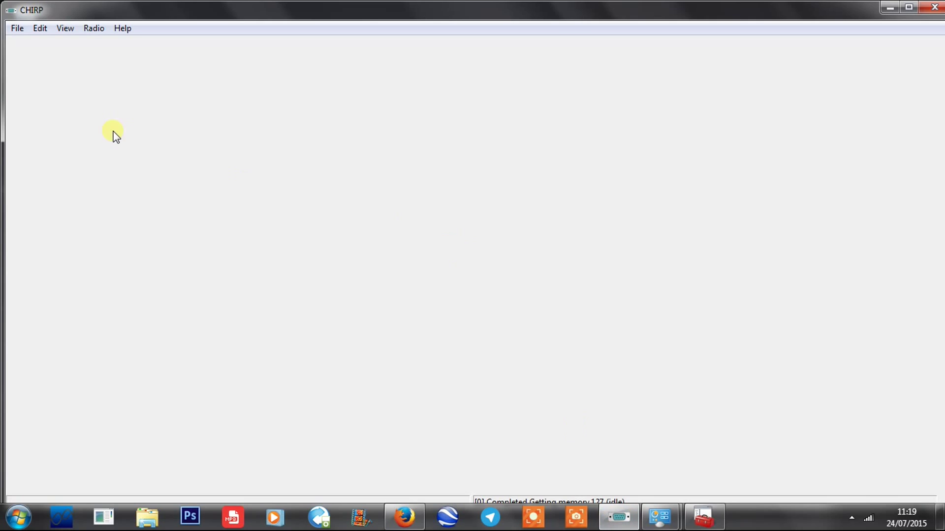
click(93, 28)
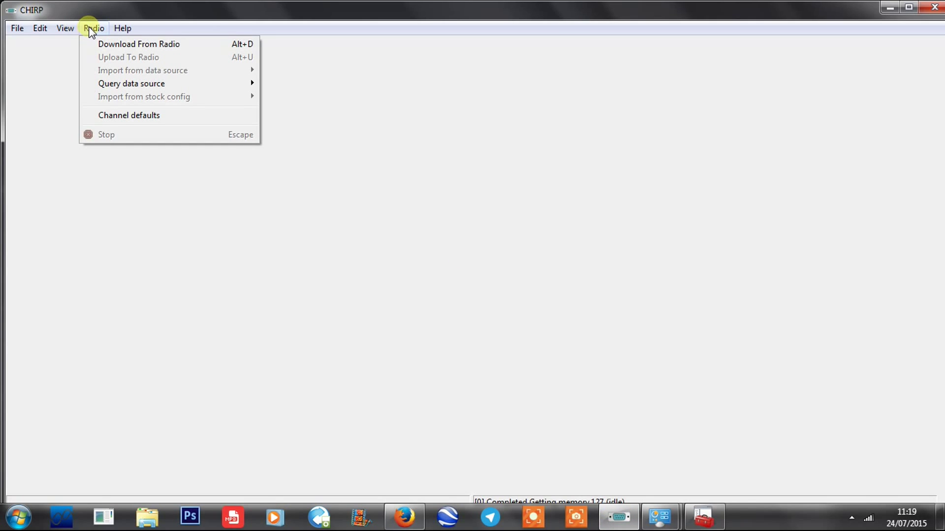
click(91, 42)
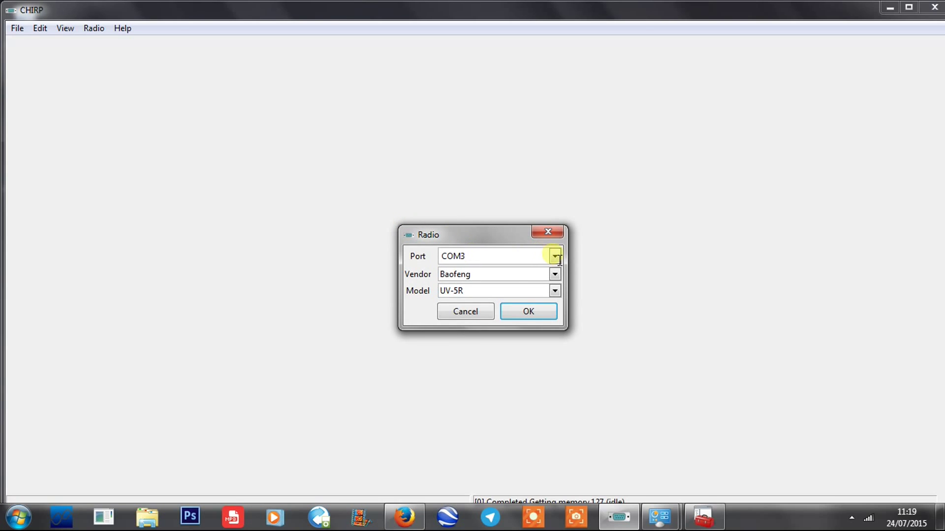
click(555, 256)
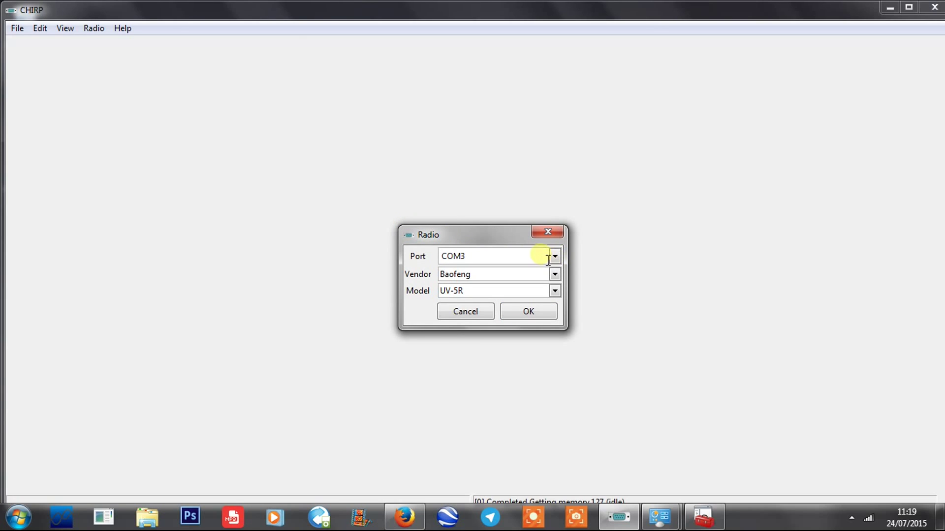
click(554, 256)
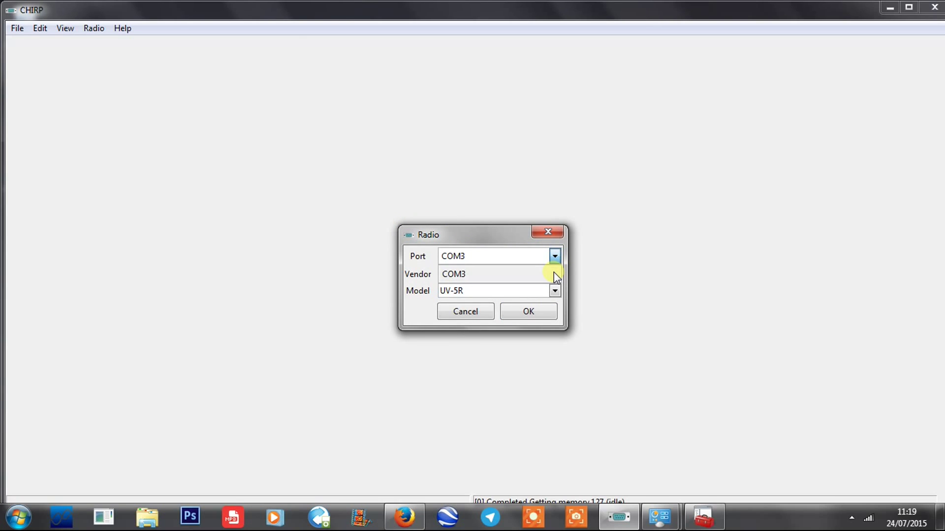
click(522, 247)
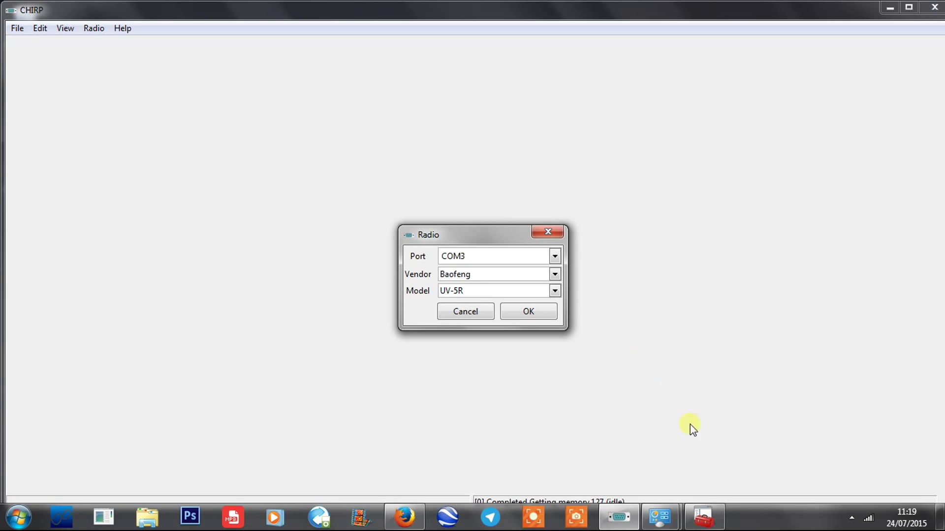
Check in Device Manager which COM port the Prolific USB-to-Serial cable uses, and close Device Manager
mouse_move(663, 523)
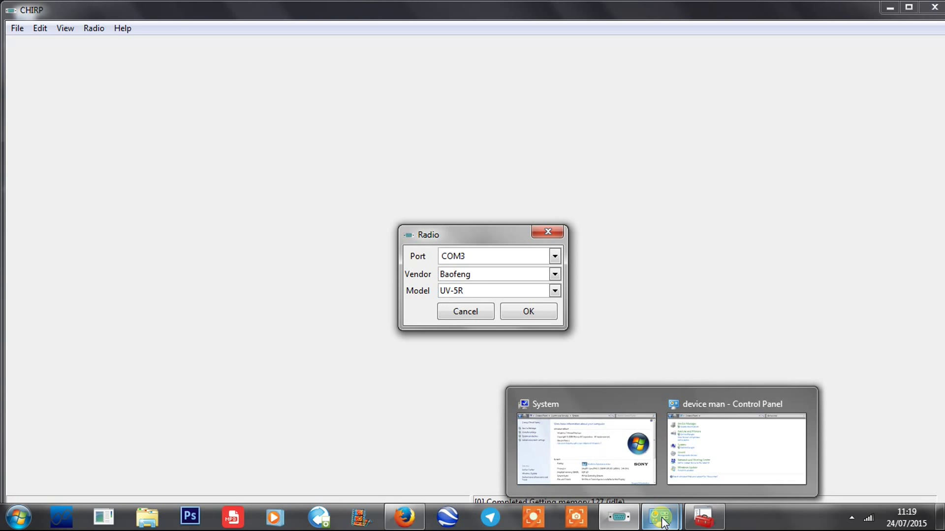
click(683, 448)
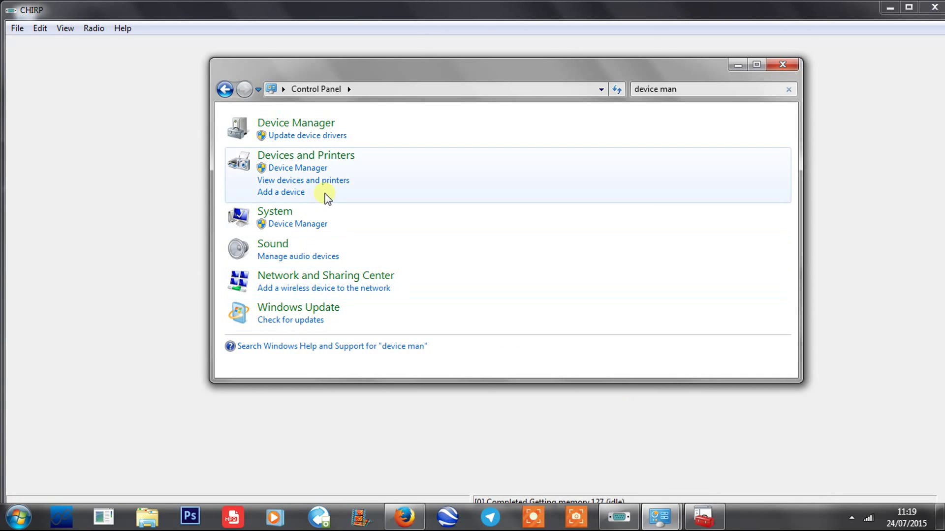
click(298, 127)
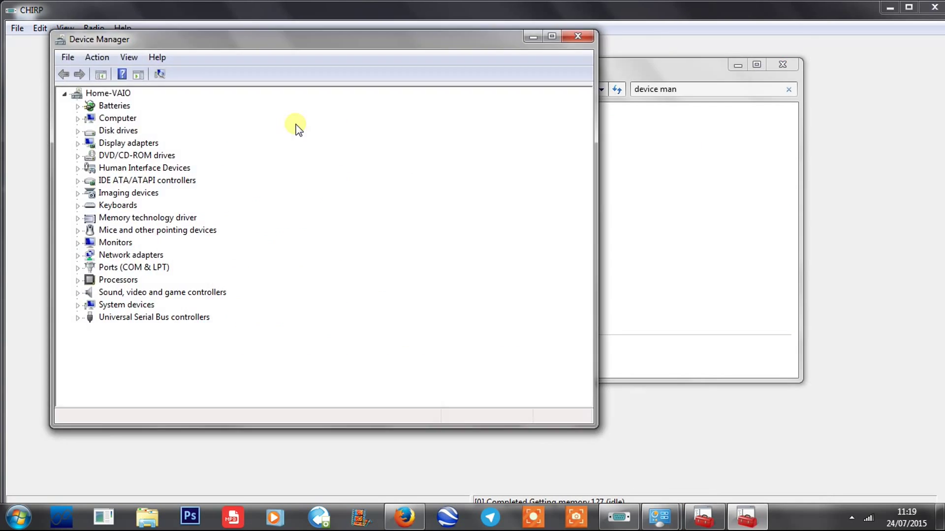
click(78, 268)
click(170, 280)
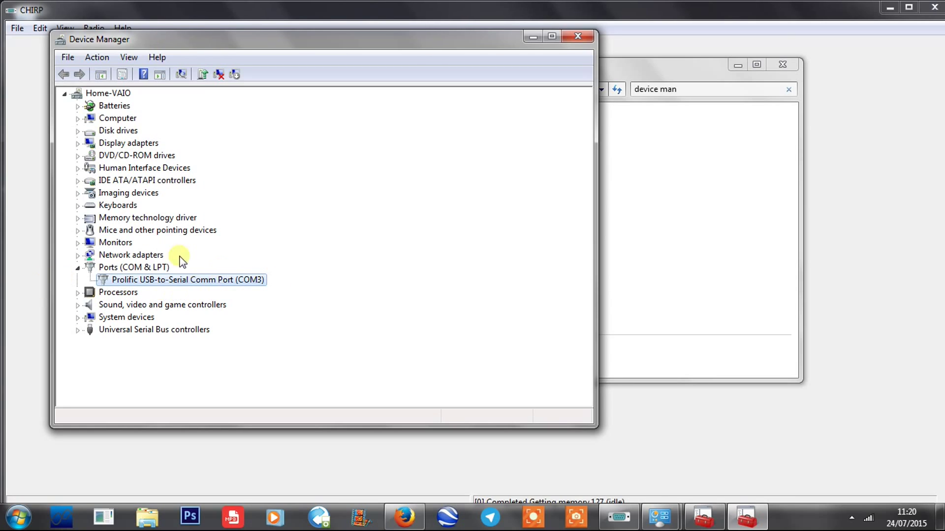
click(569, 35)
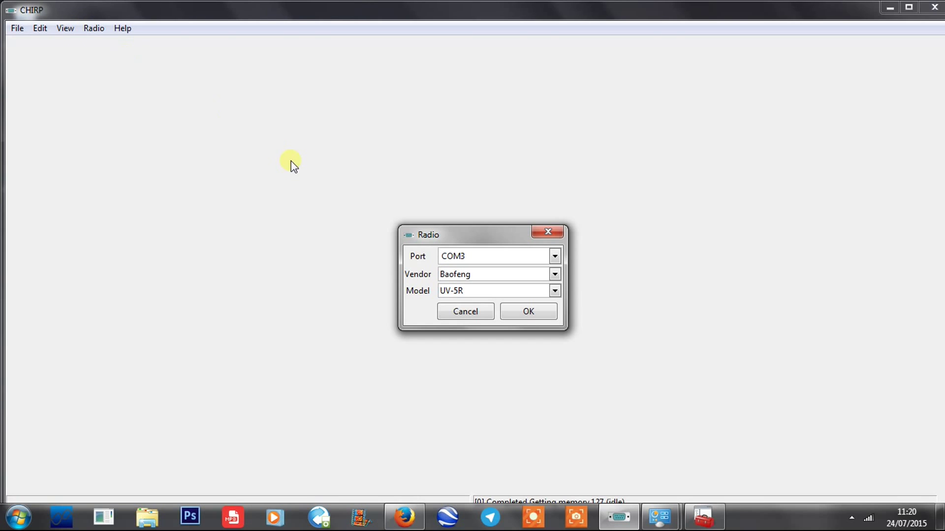
Download the memories from the radio using port COM3, vendor Baofeng and model UV-5R
click(554, 257)
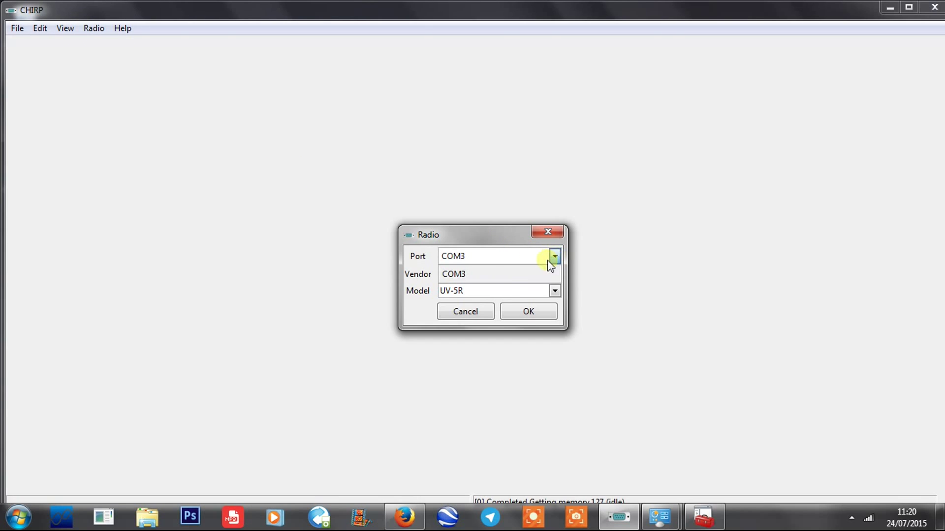
click(500, 276)
click(555, 274)
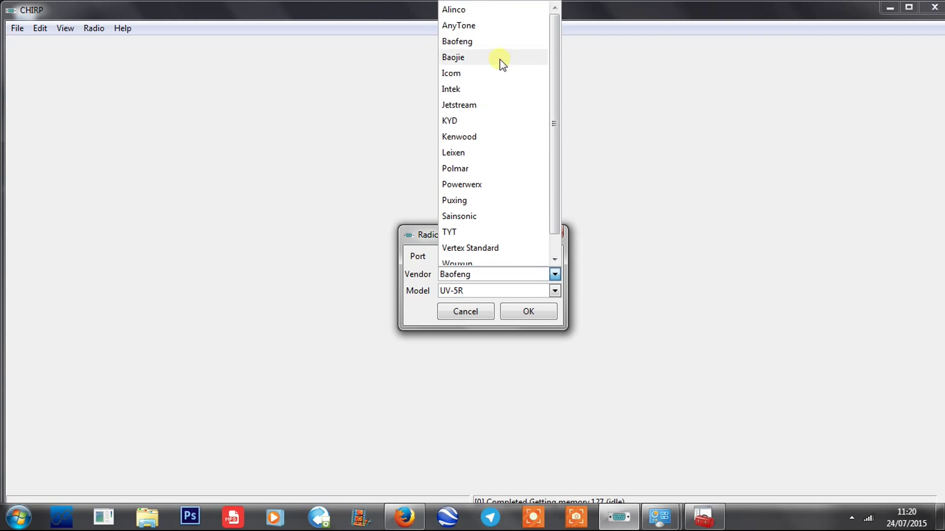
click(495, 44)
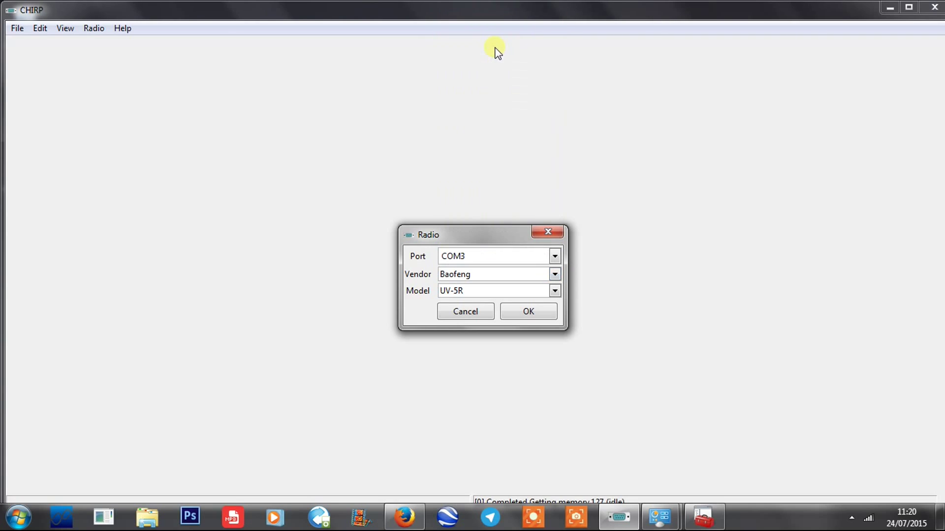
click(553, 292)
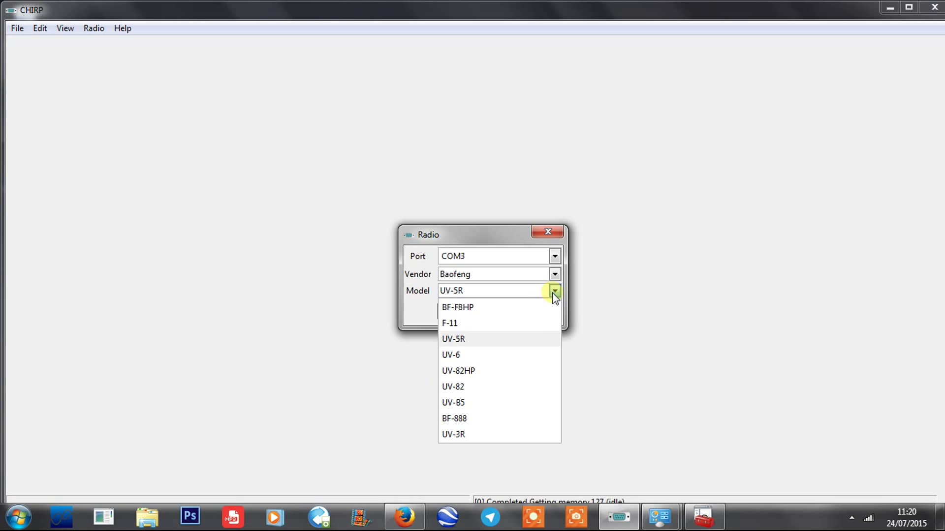
click(508, 340)
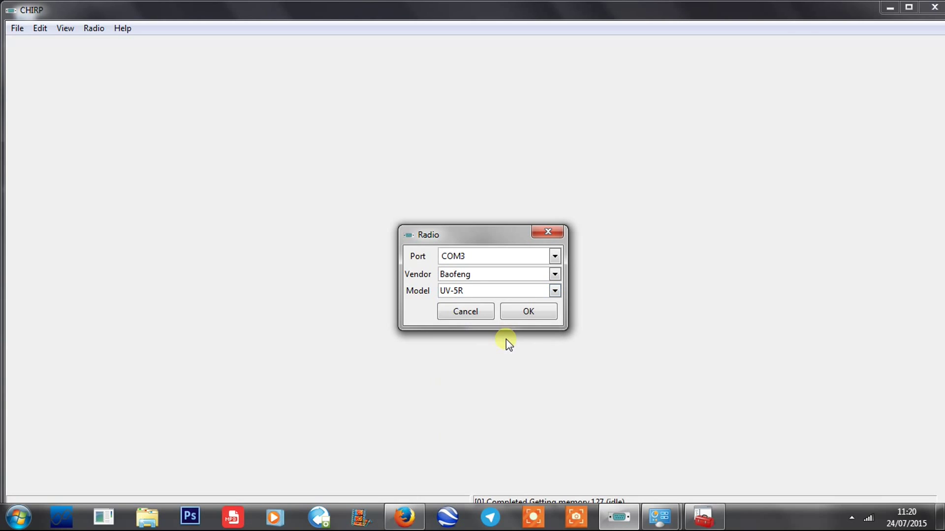
click(523, 313)
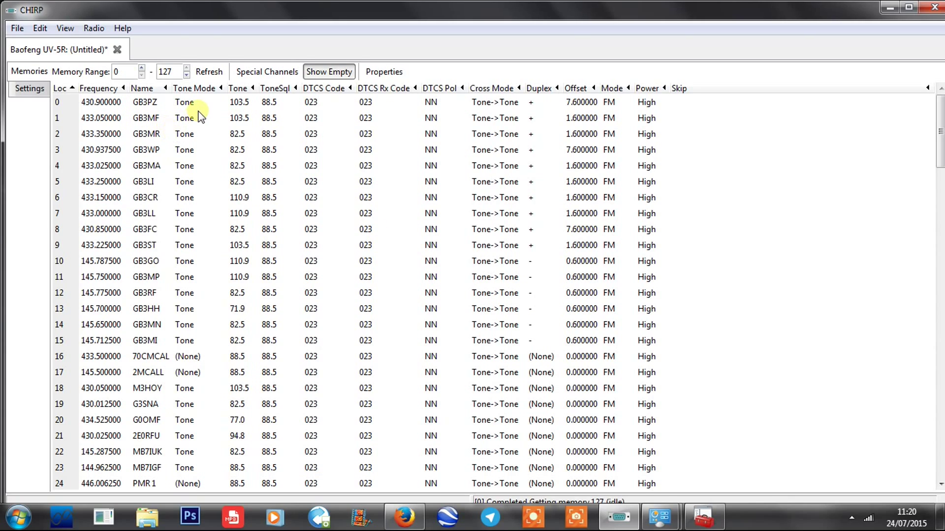
Examine the editable frequency and name fields and the tone mode options of memory 0, keeping their values
click(111, 102)
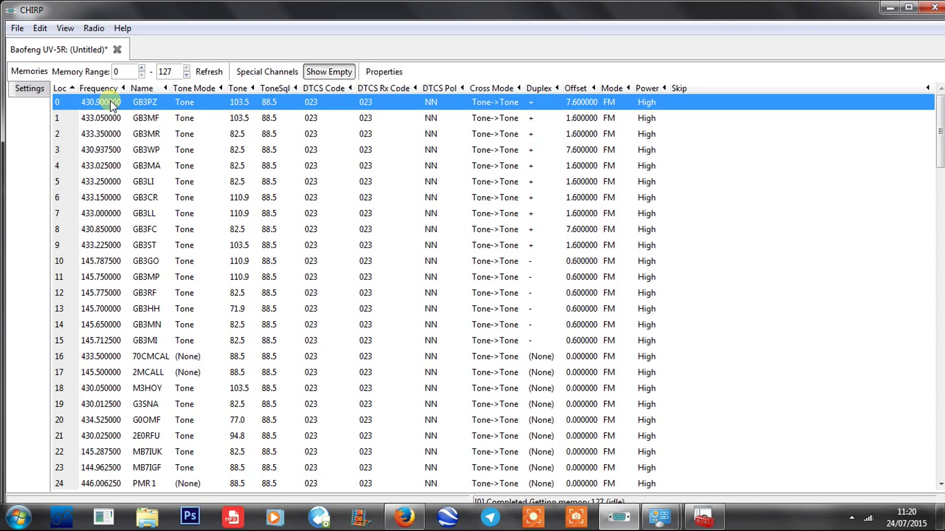
click(110, 102)
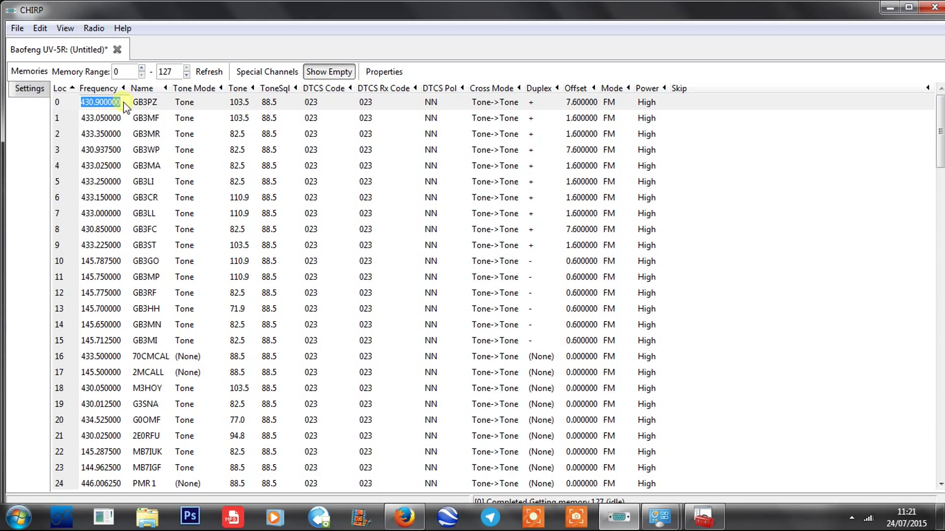
click(123, 113)
click(106, 102)
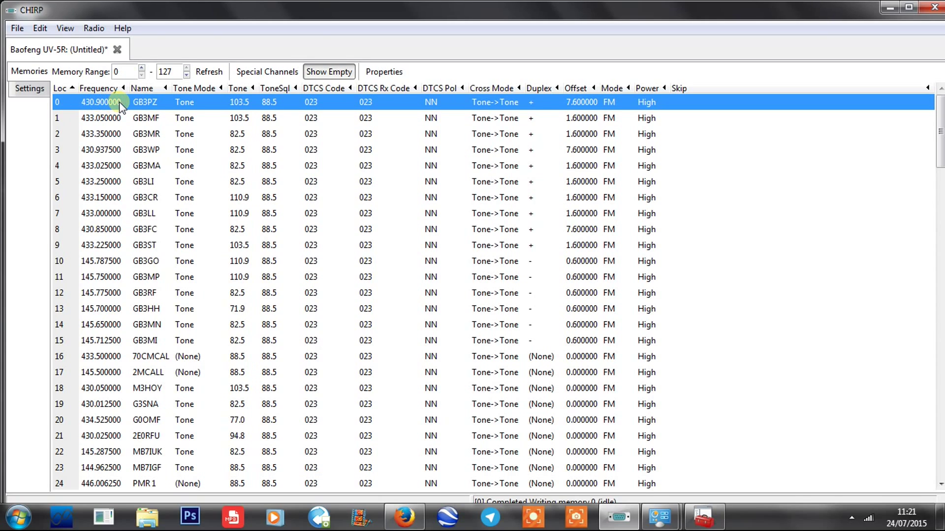
click(149, 102)
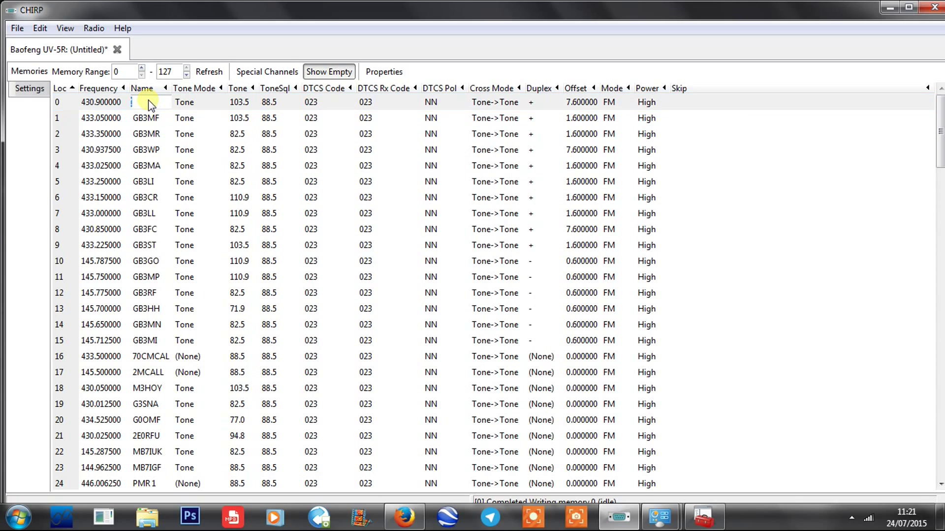
click(189, 103)
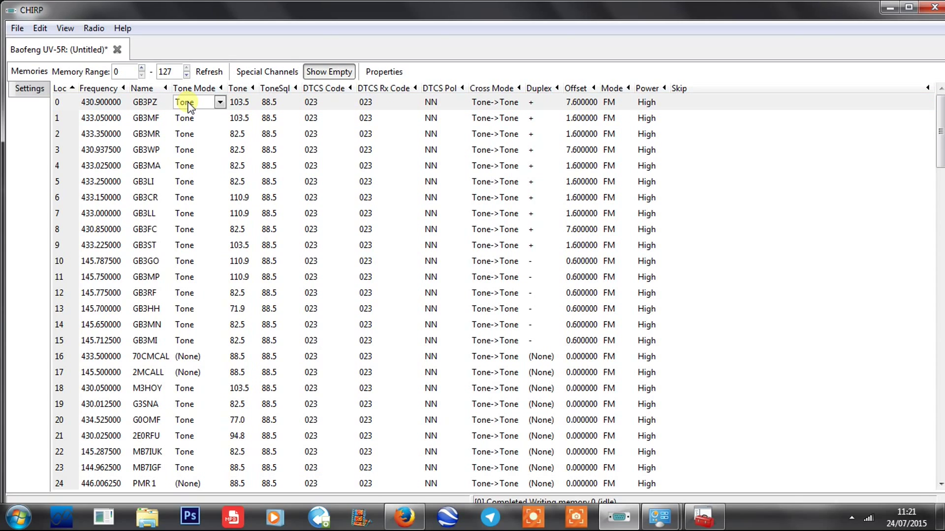
click(220, 102)
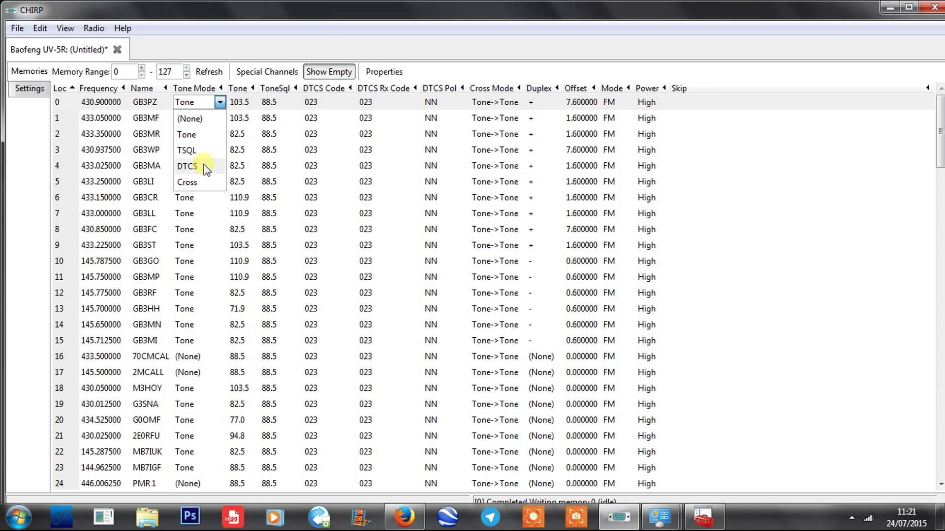
click(196, 104)
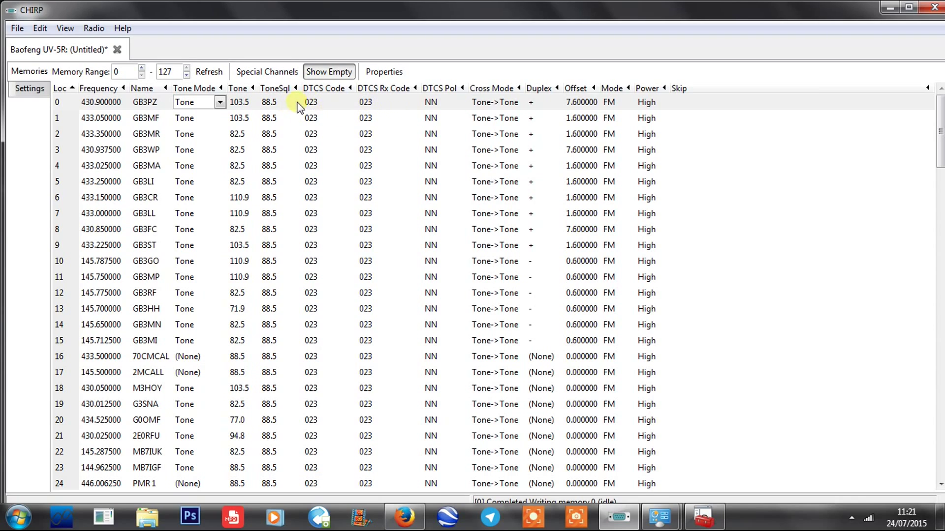
Open the DTCS Rx code and ToneSql fields of memory 0 for editing, and set its tone mode back to Tone
click(366, 102)
click(266, 103)
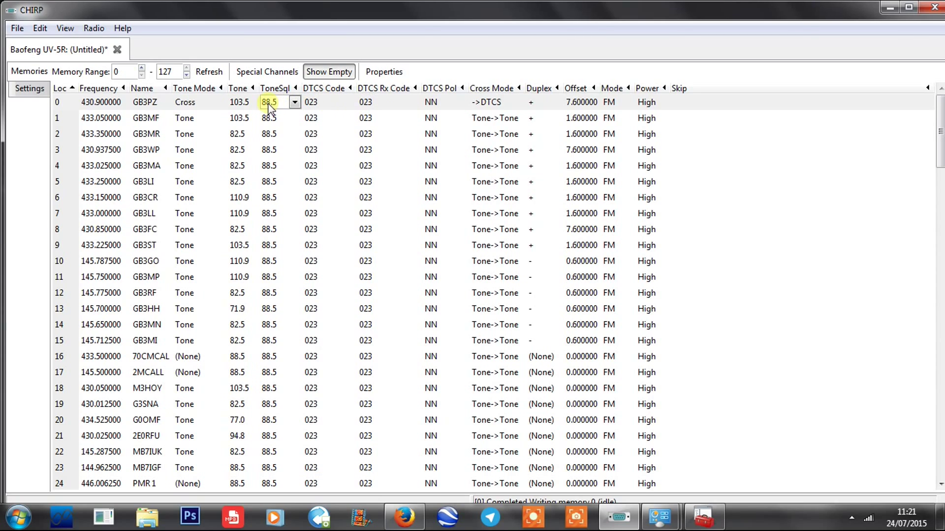
click(196, 105)
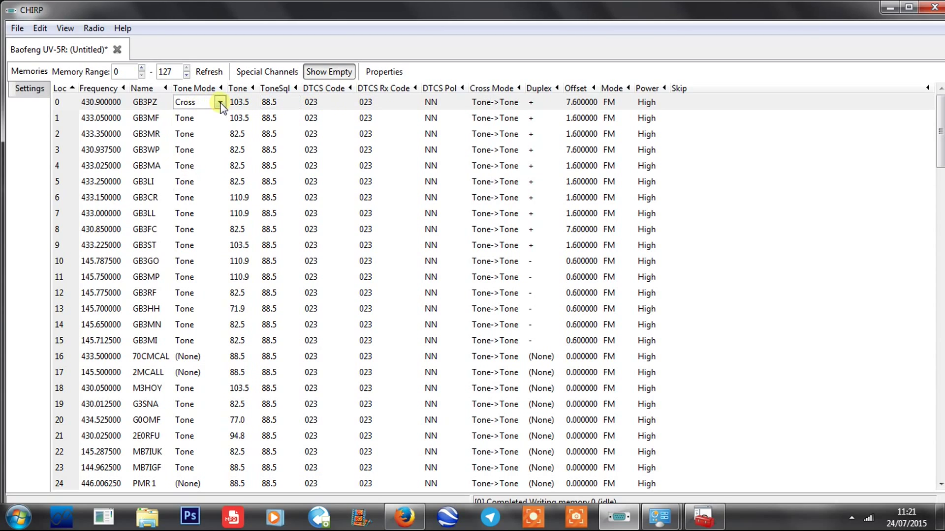
click(202, 135)
Try DTCS as the tone mode of memory 0, and return it to Tone
click(220, 102)
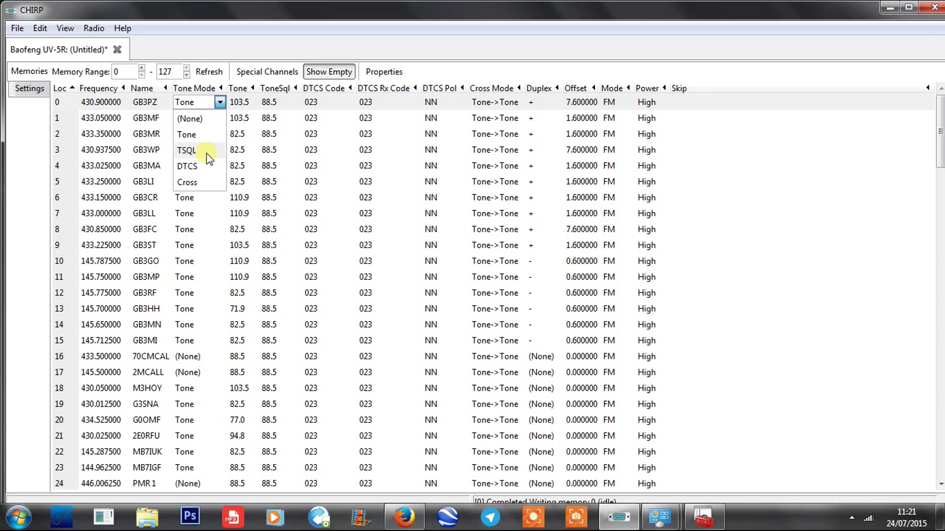
click(205, 166)
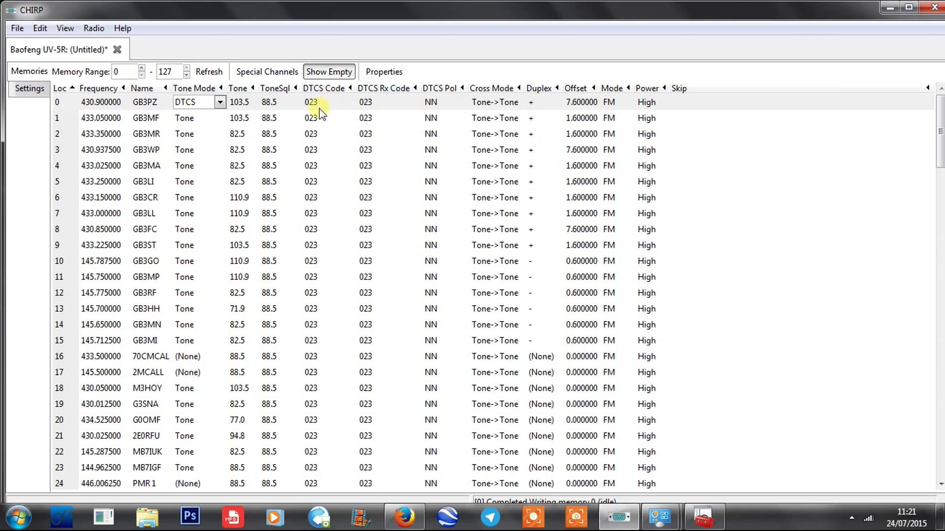
click(220, 103)
click(211, 135)
Examine the duplex options of memory 0, keeping +, and view the radio's basic settings before returning to the memories
click(542, 104)
click(540, 103)
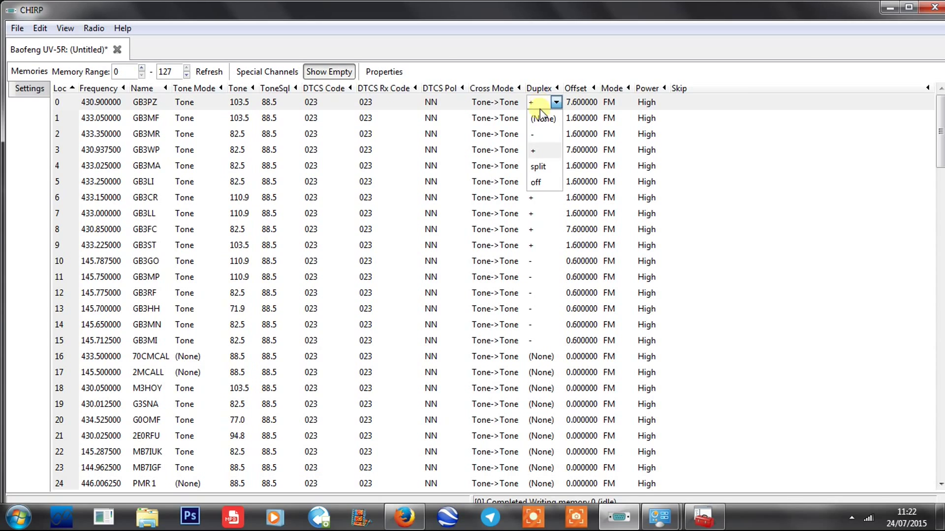
click(533, 150)
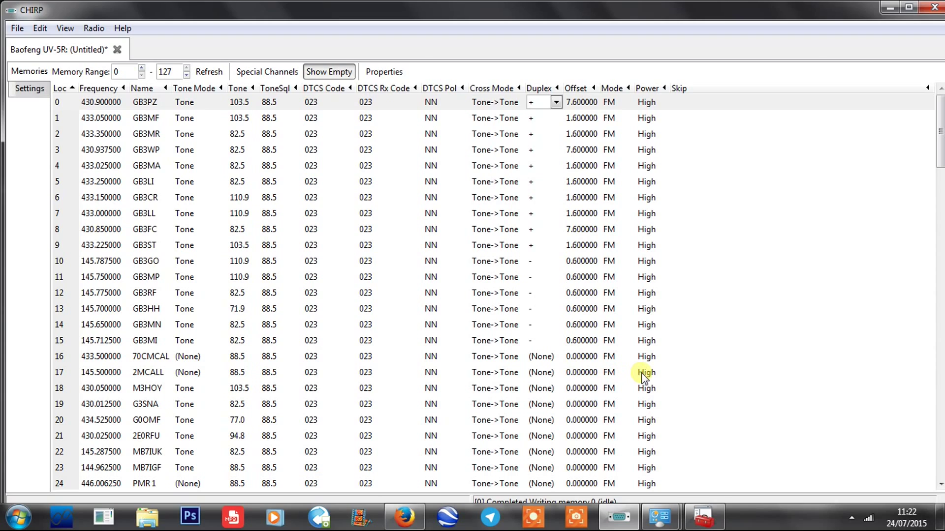
click(31, 90)
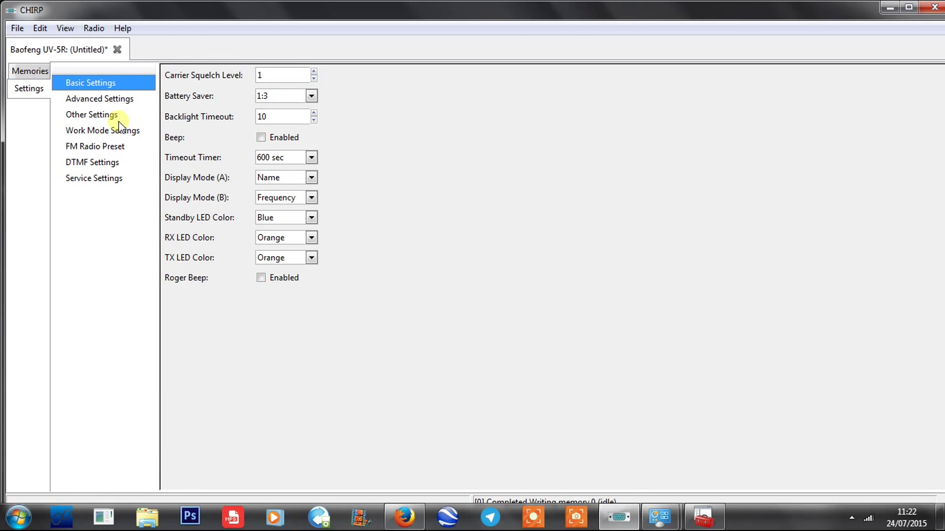
click(24, 67)
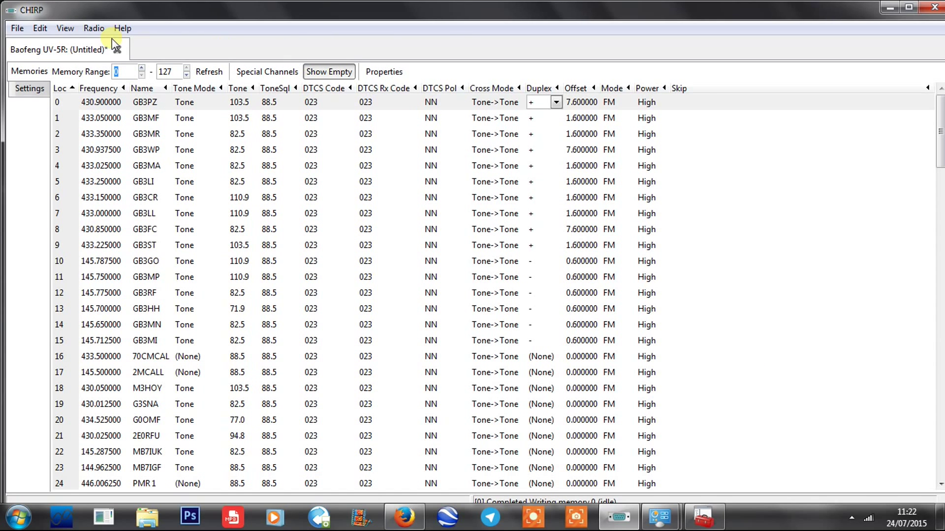
Upload the edited memories to the Baofeng UV-5R through port COM3
click(95, 29)
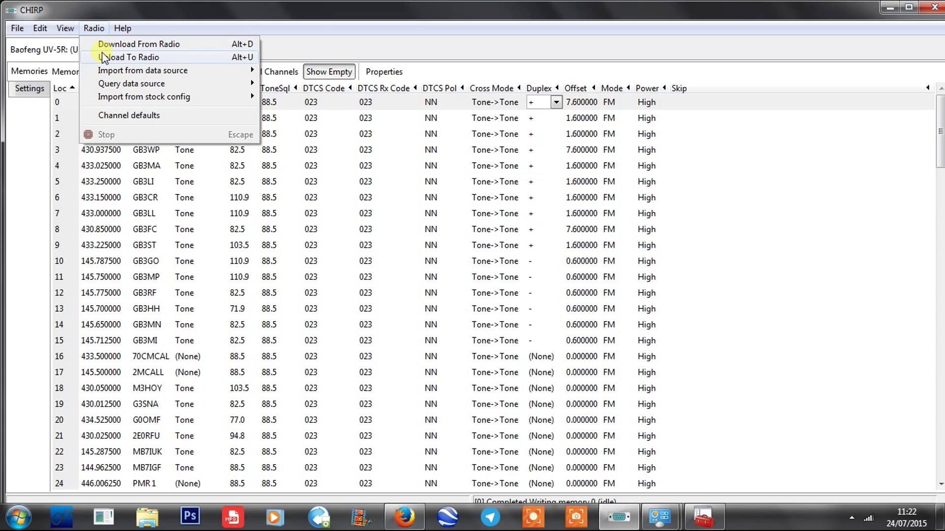
click(103, 56)
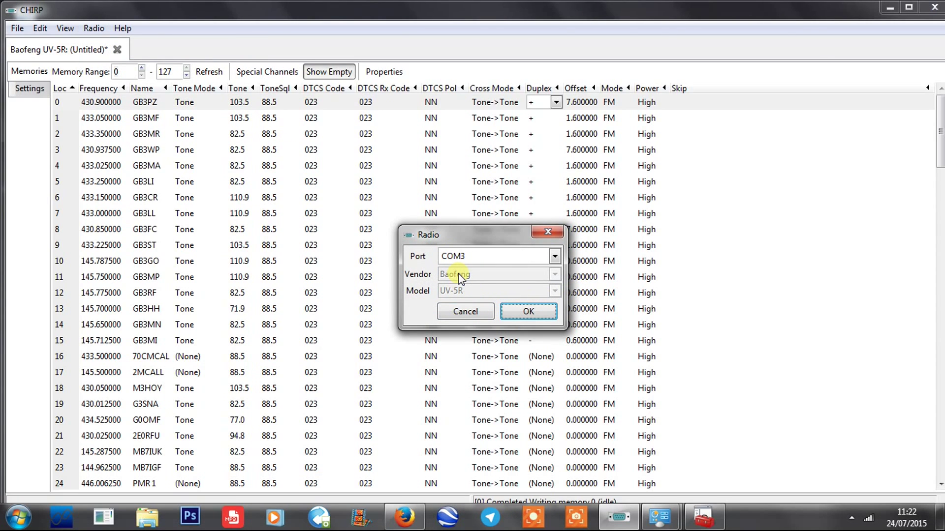
click(517, 312)
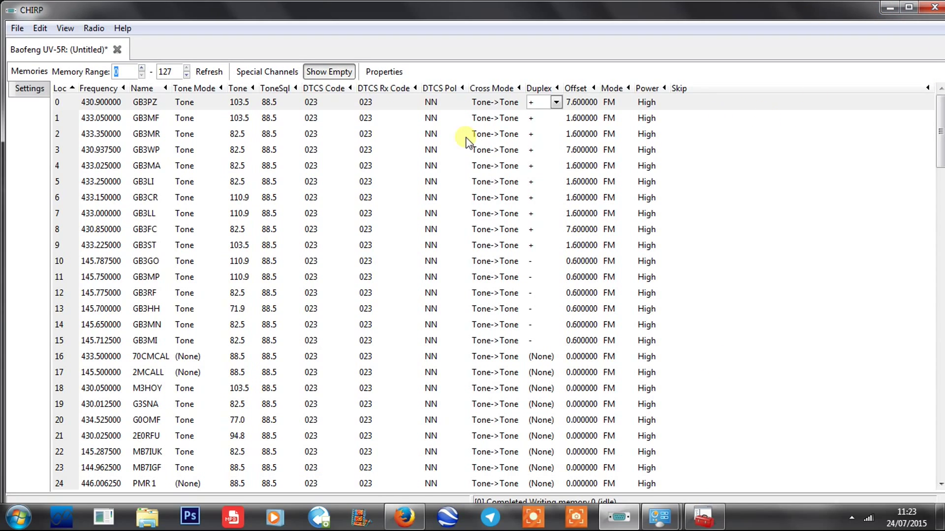
Close CHIRP without saving the changes to the untitled file, and minimize the Control Panel window
click(19, 29)
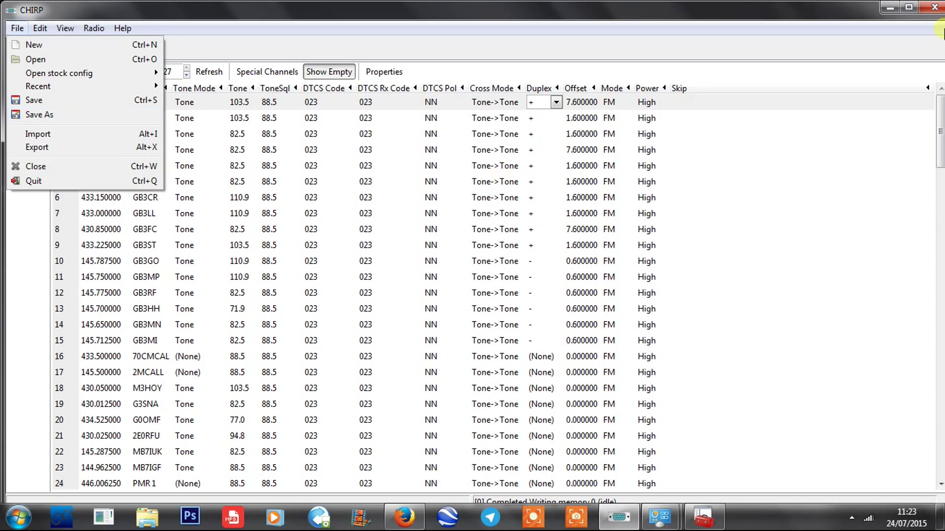
click(933, 11)
click(933, 11)
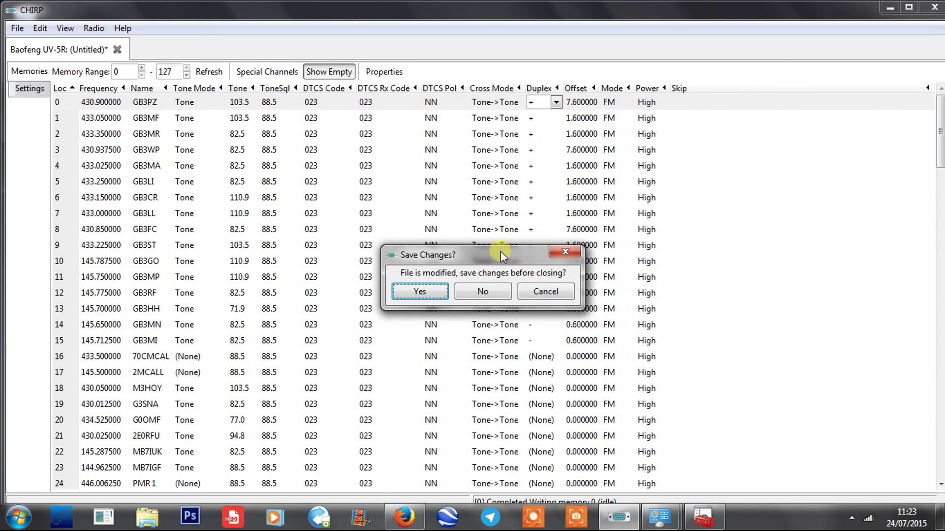
click(481, 292)
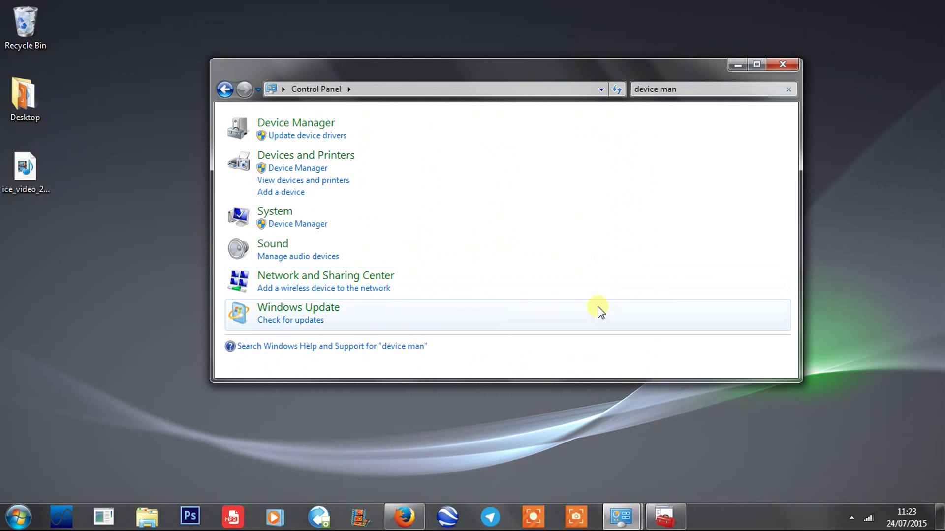
click(738, 64)
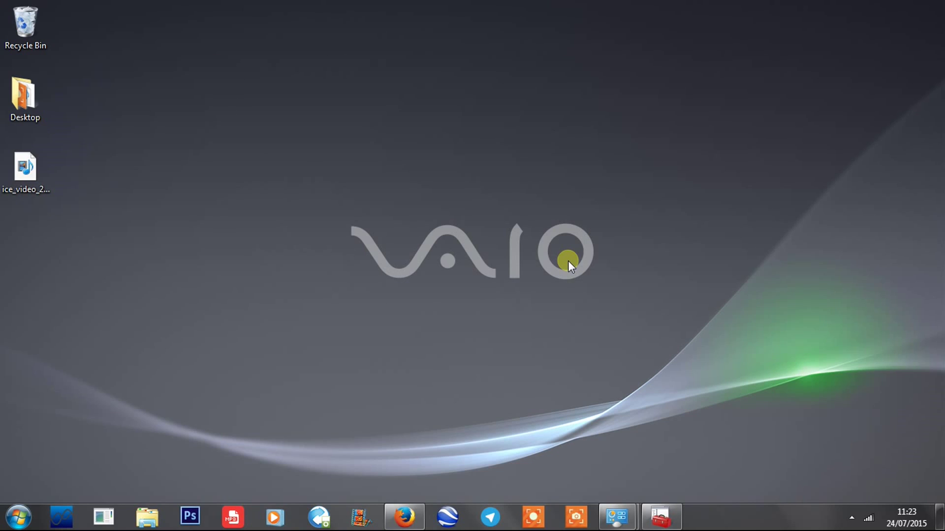